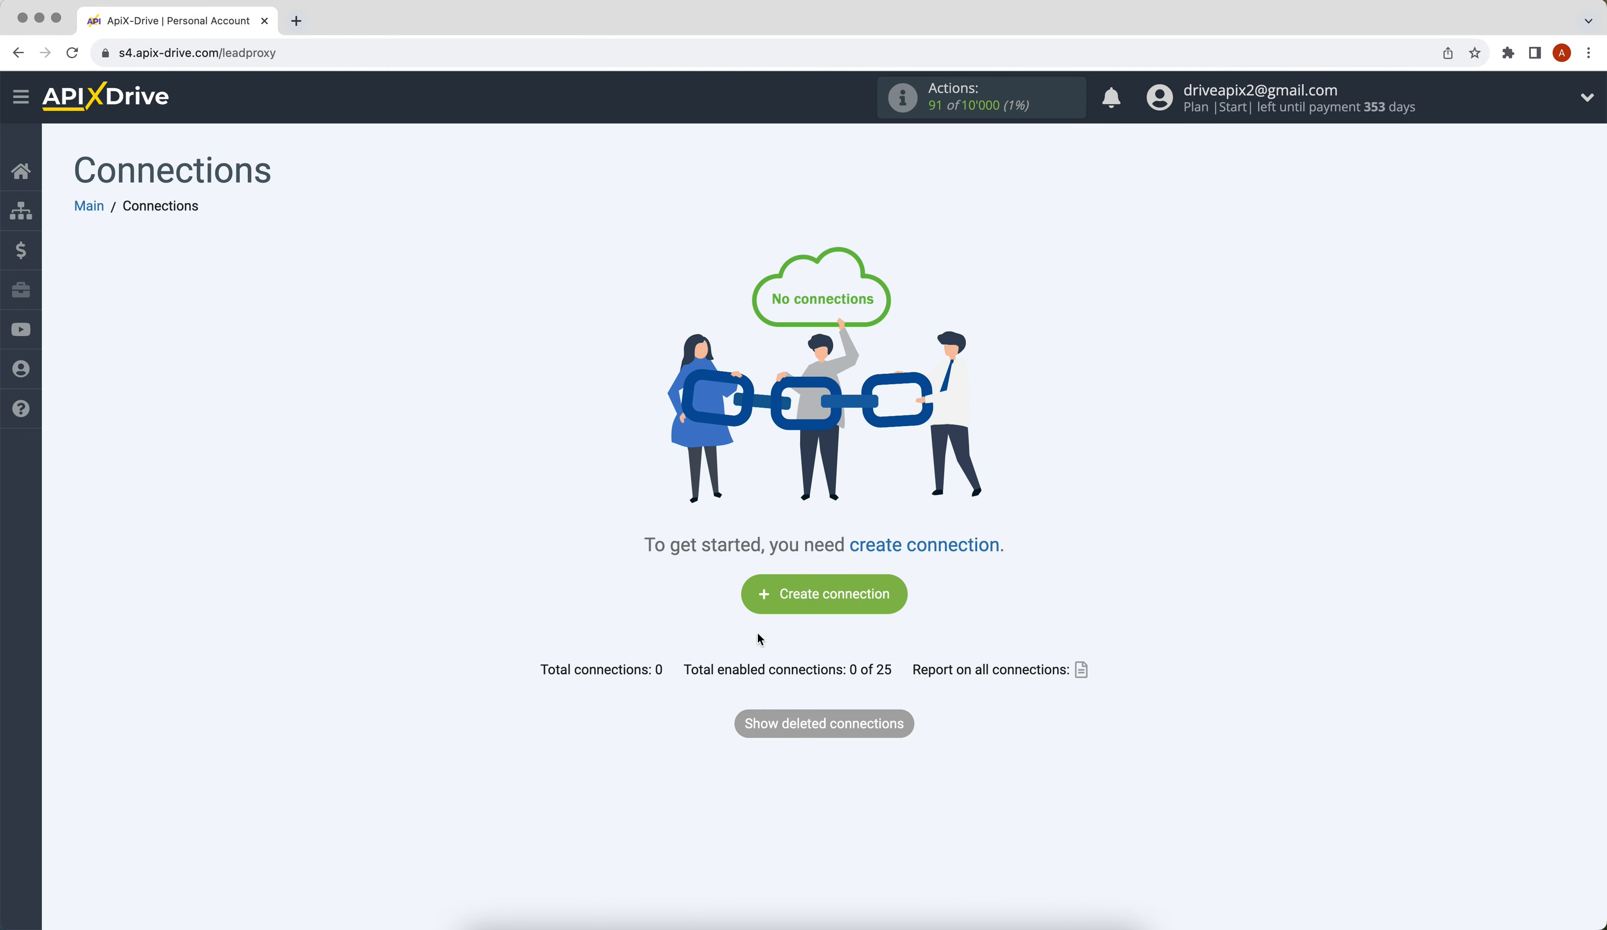
Step: Create a new connection with Formester as the source system
left_click(760, 606)
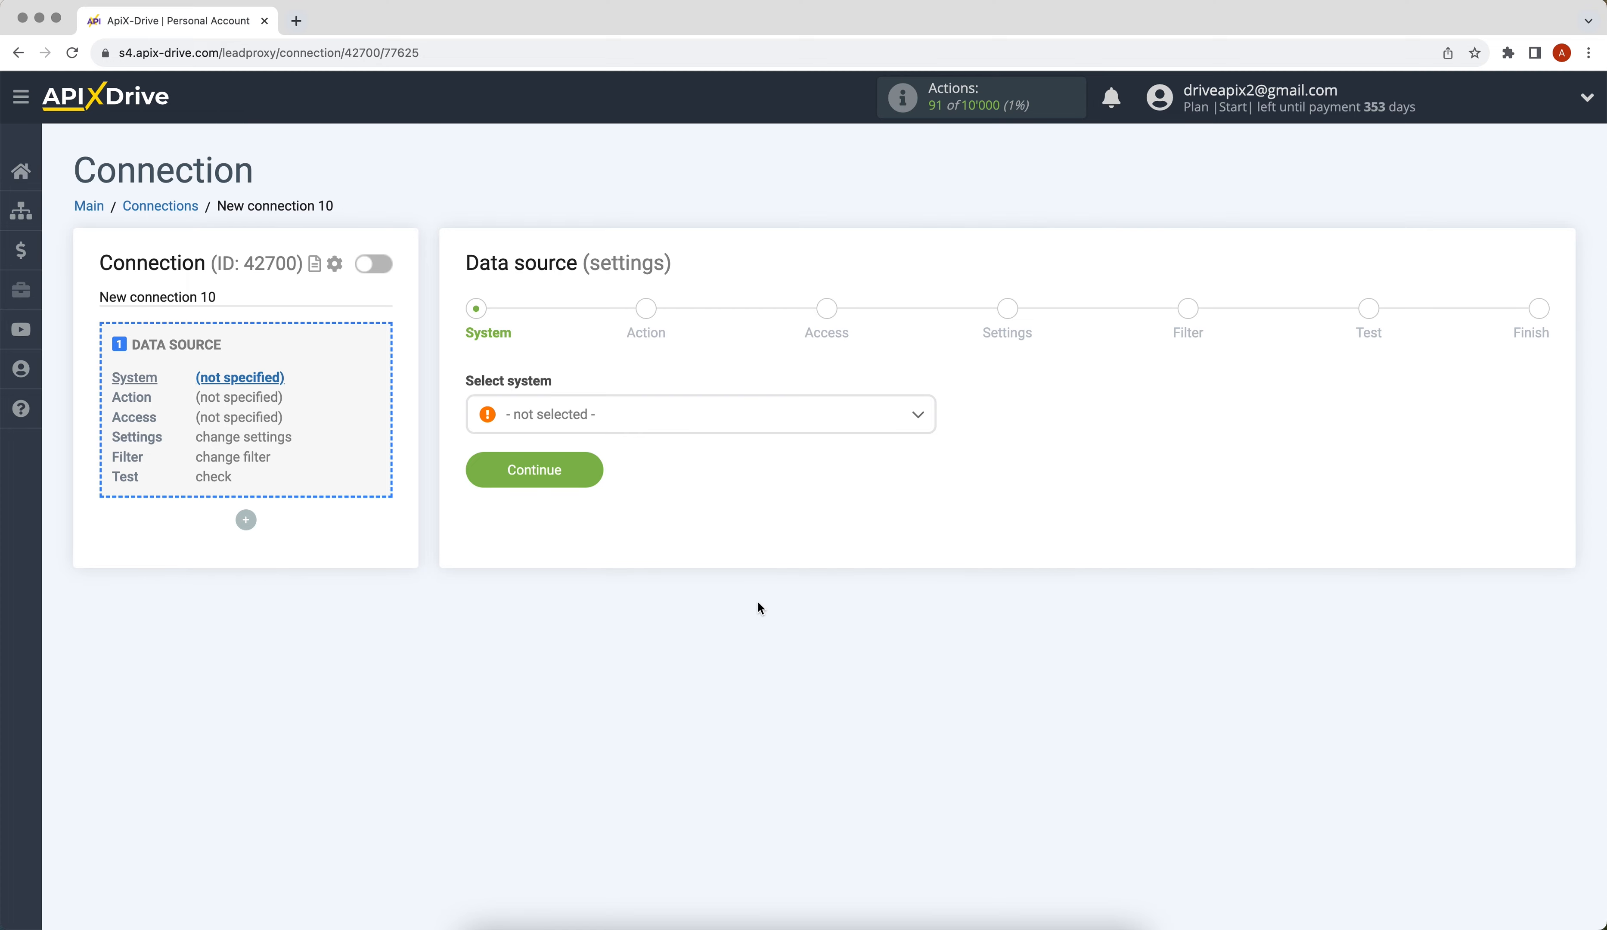
left_click(695, 427)
left_click_drag(932, 429, 930, 523)
left_click(565, 501)
left_click(492, 470)
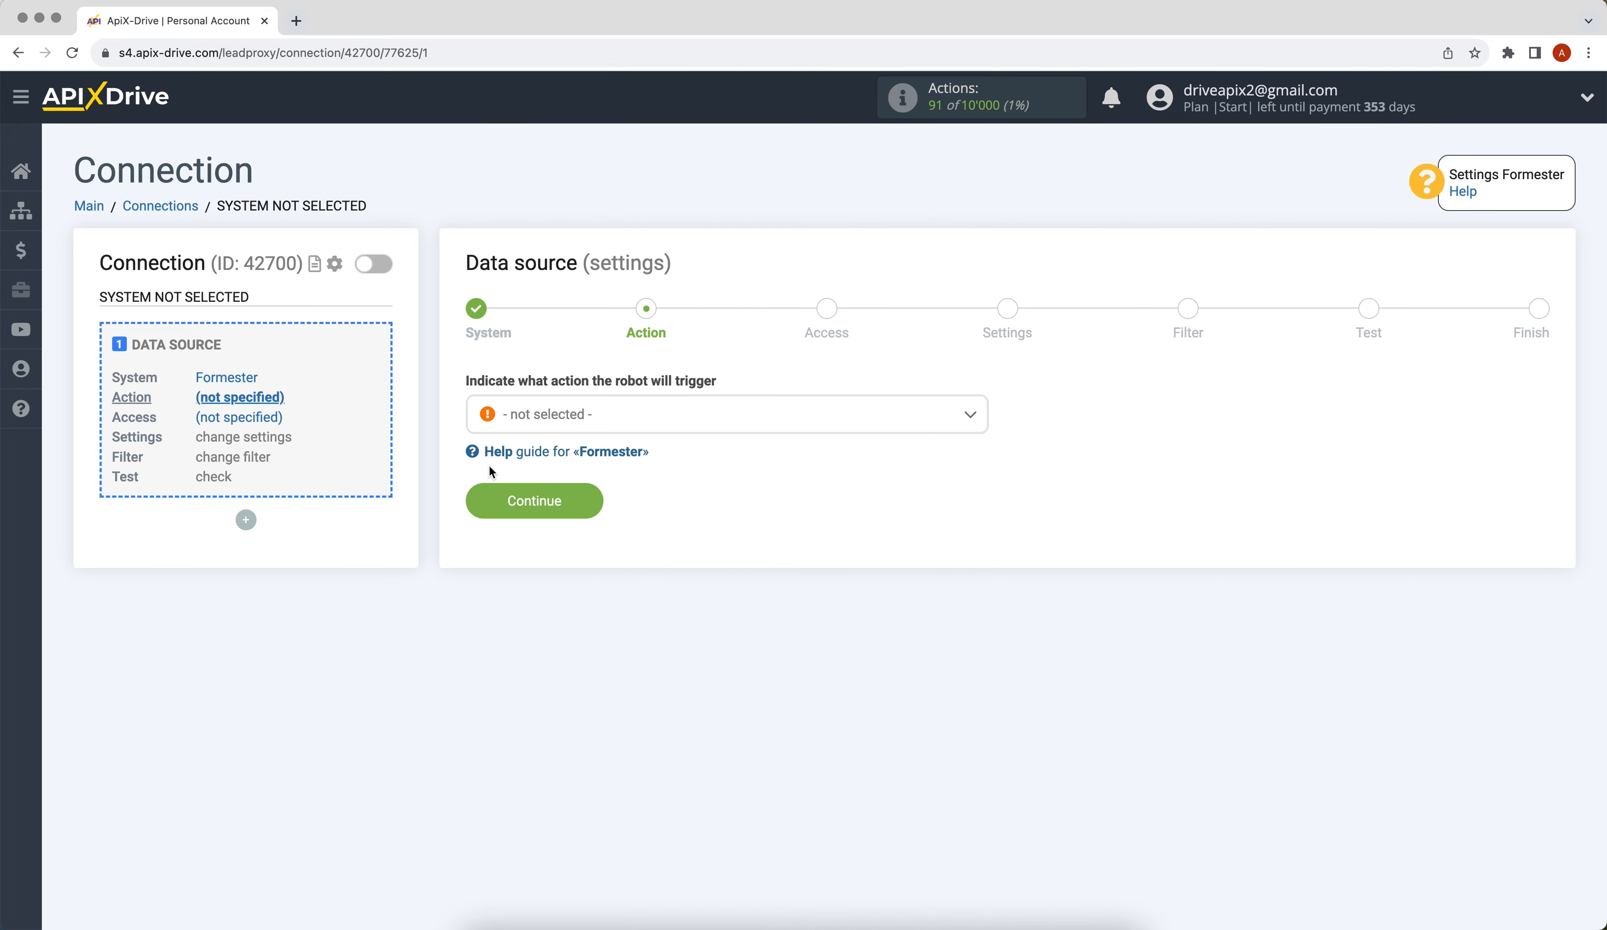
Step: Set the Formester source action to Get DATA and proceed to Access
left_click(543, 422)
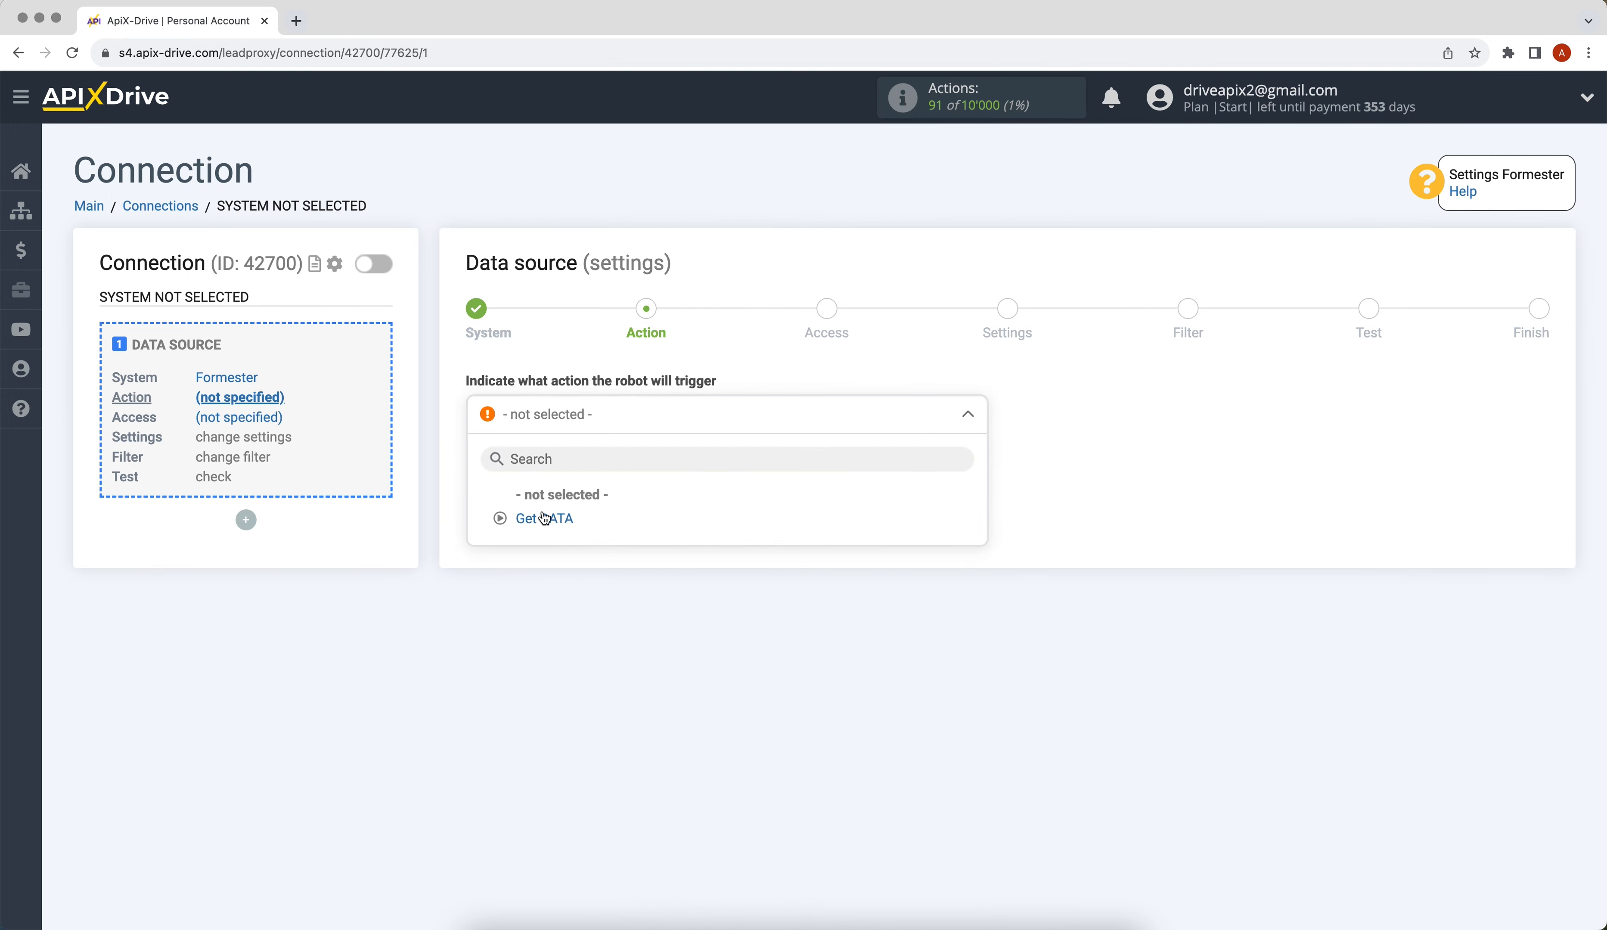
left_click(518, 515)
left_click(486, 509)
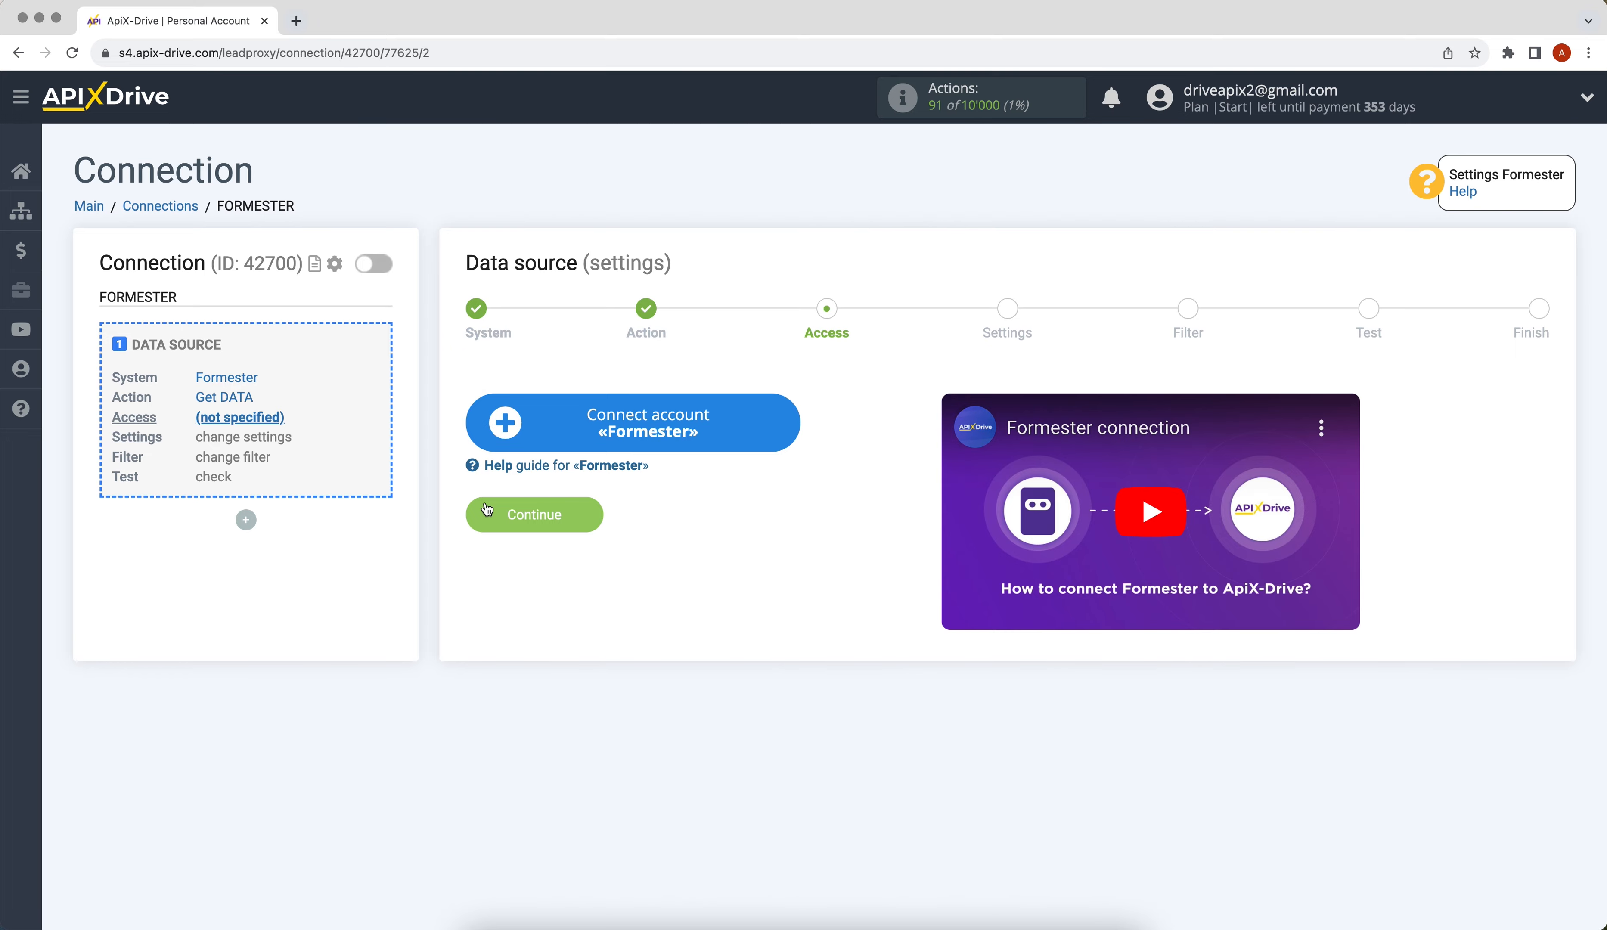
Step: Connect a Formester account and keep it as the source login
left_click(506, 442)
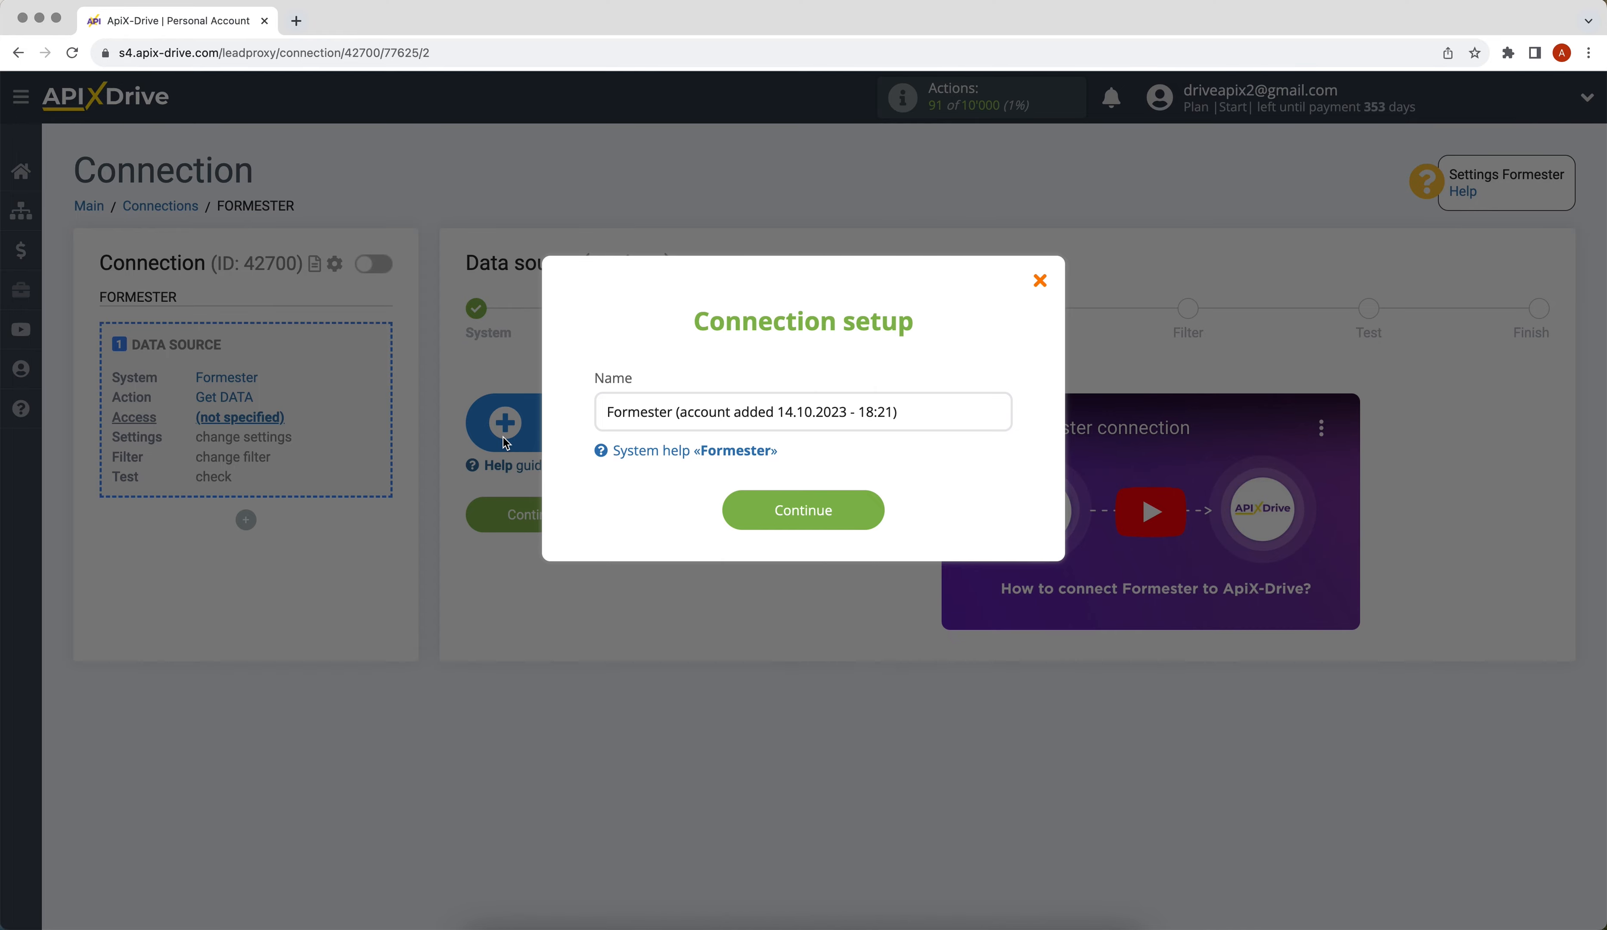
left_click(728, 510)
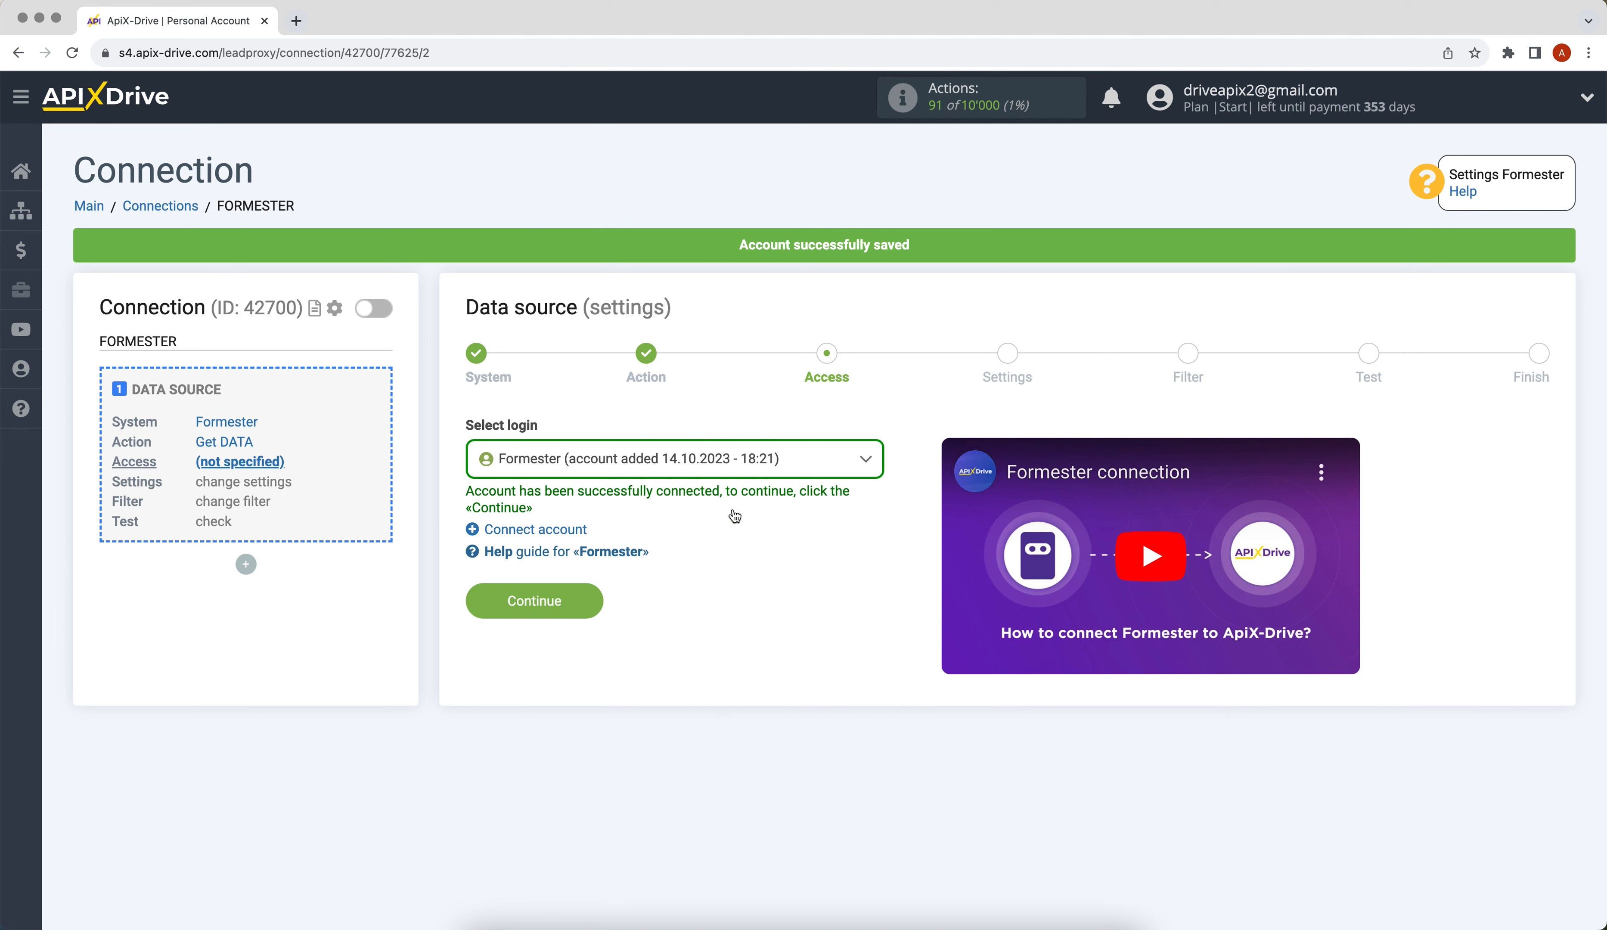
left_click(721, 473)
left_click(732, 584)
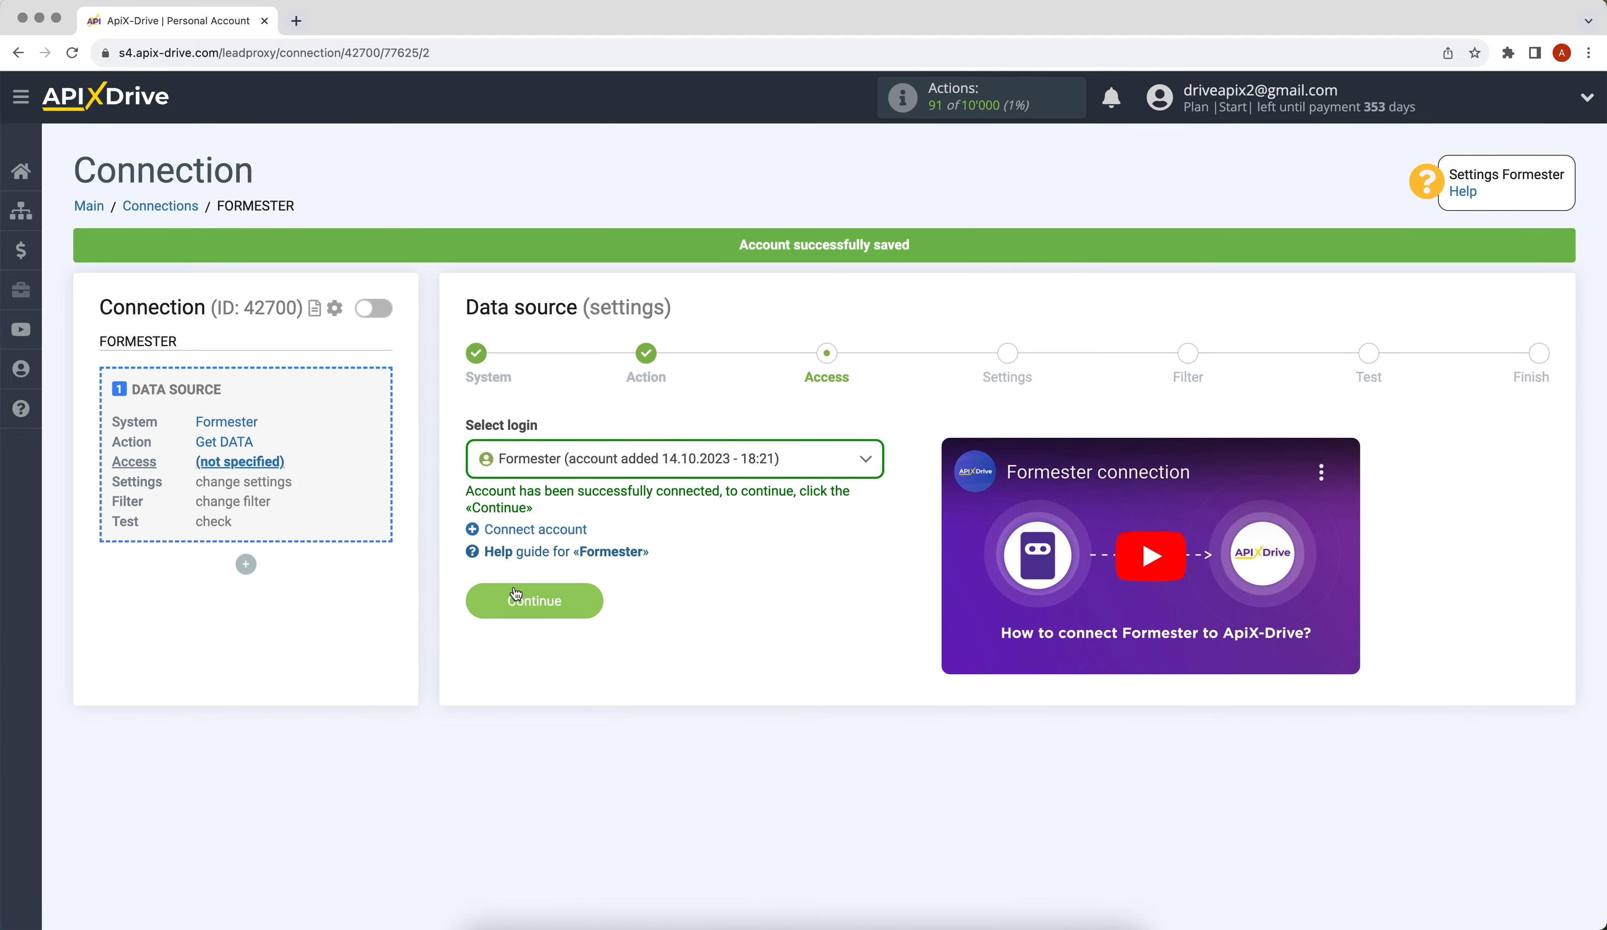
left_click(523, 593)
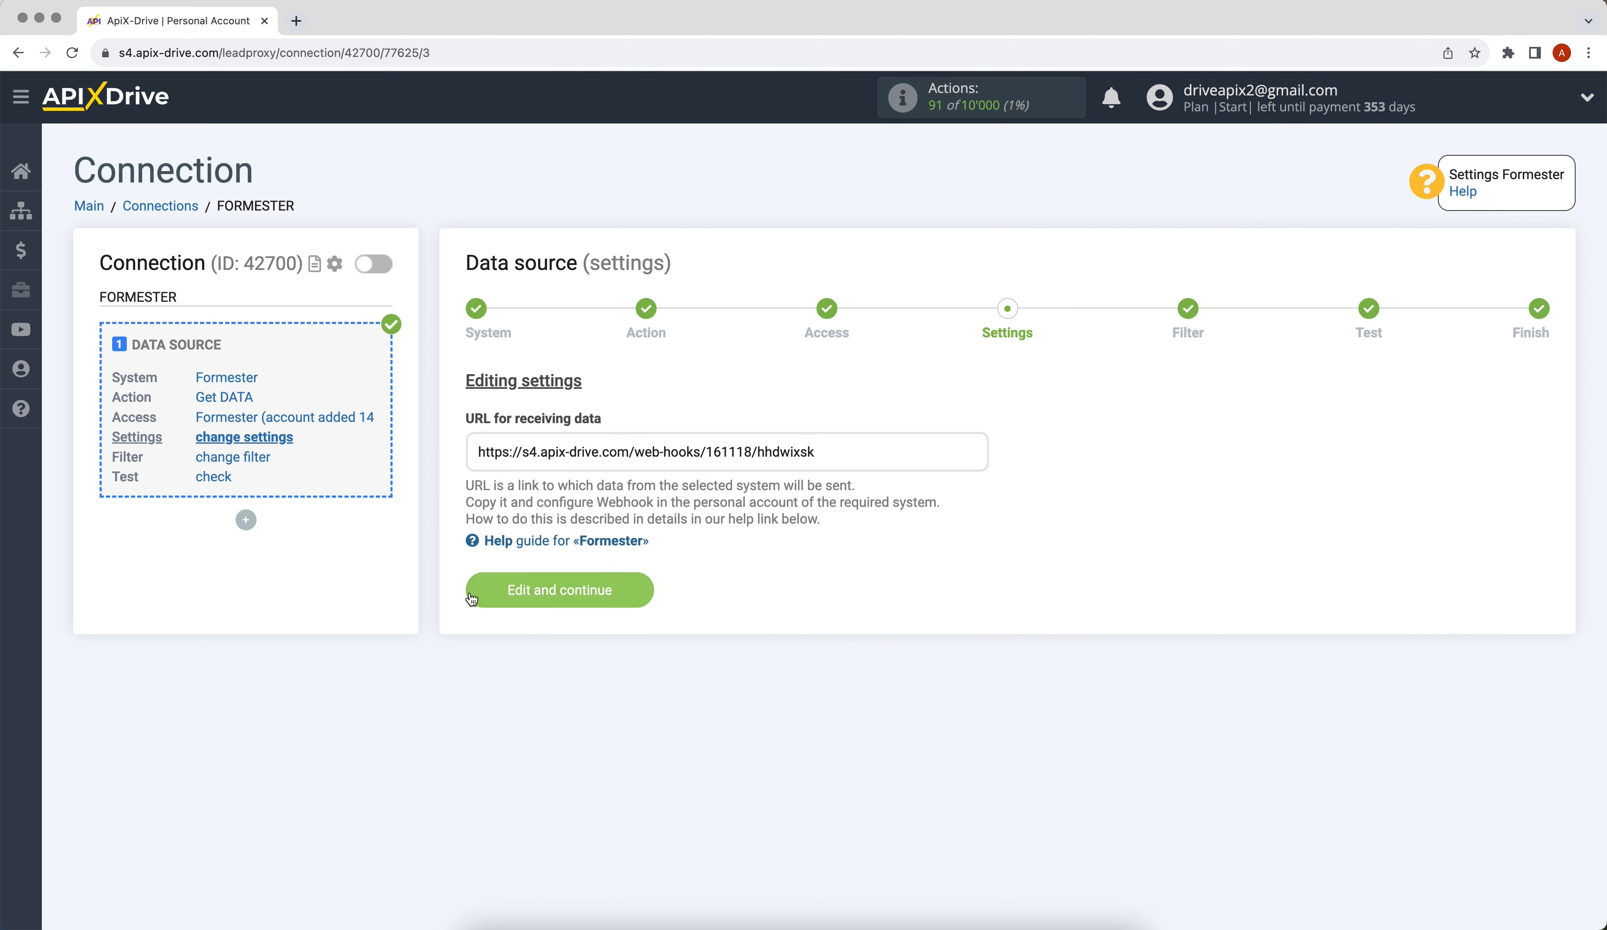
Step: Copy the URL for receiving data from the settings step
left_click_drag(478, 452, 812, 452)
key("ctrl+c")
right_click(802, 453)
left_click(819, 492)
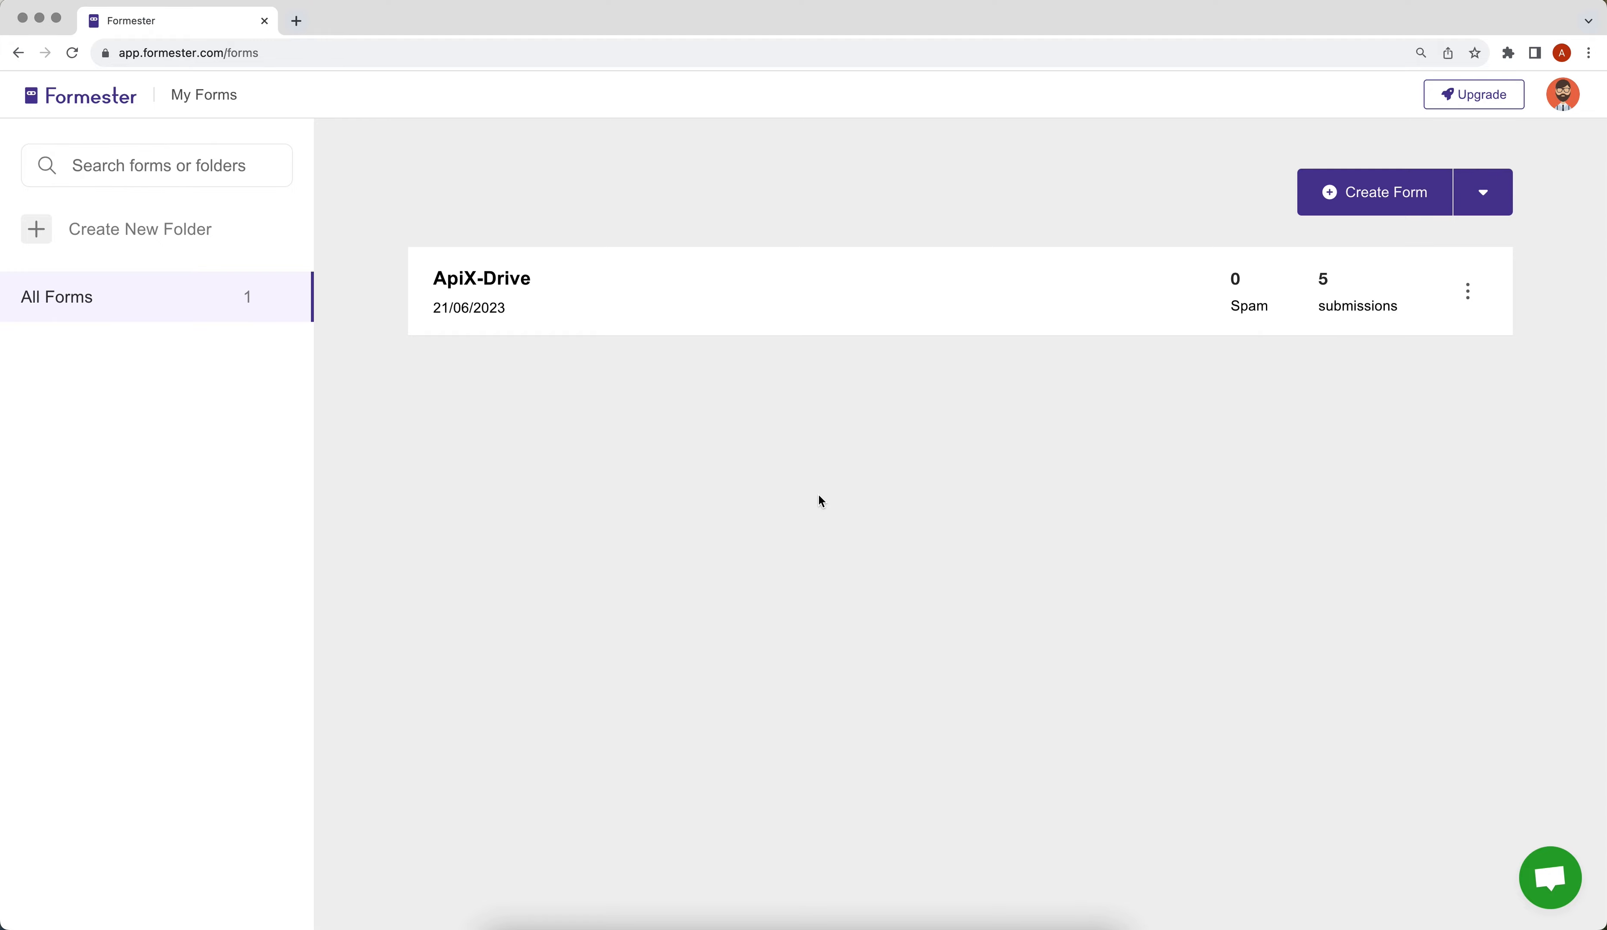
Step: Add a webhook to the ApiX-Drive form with the copied receiving URL as endpoint
left_click(535, 297)
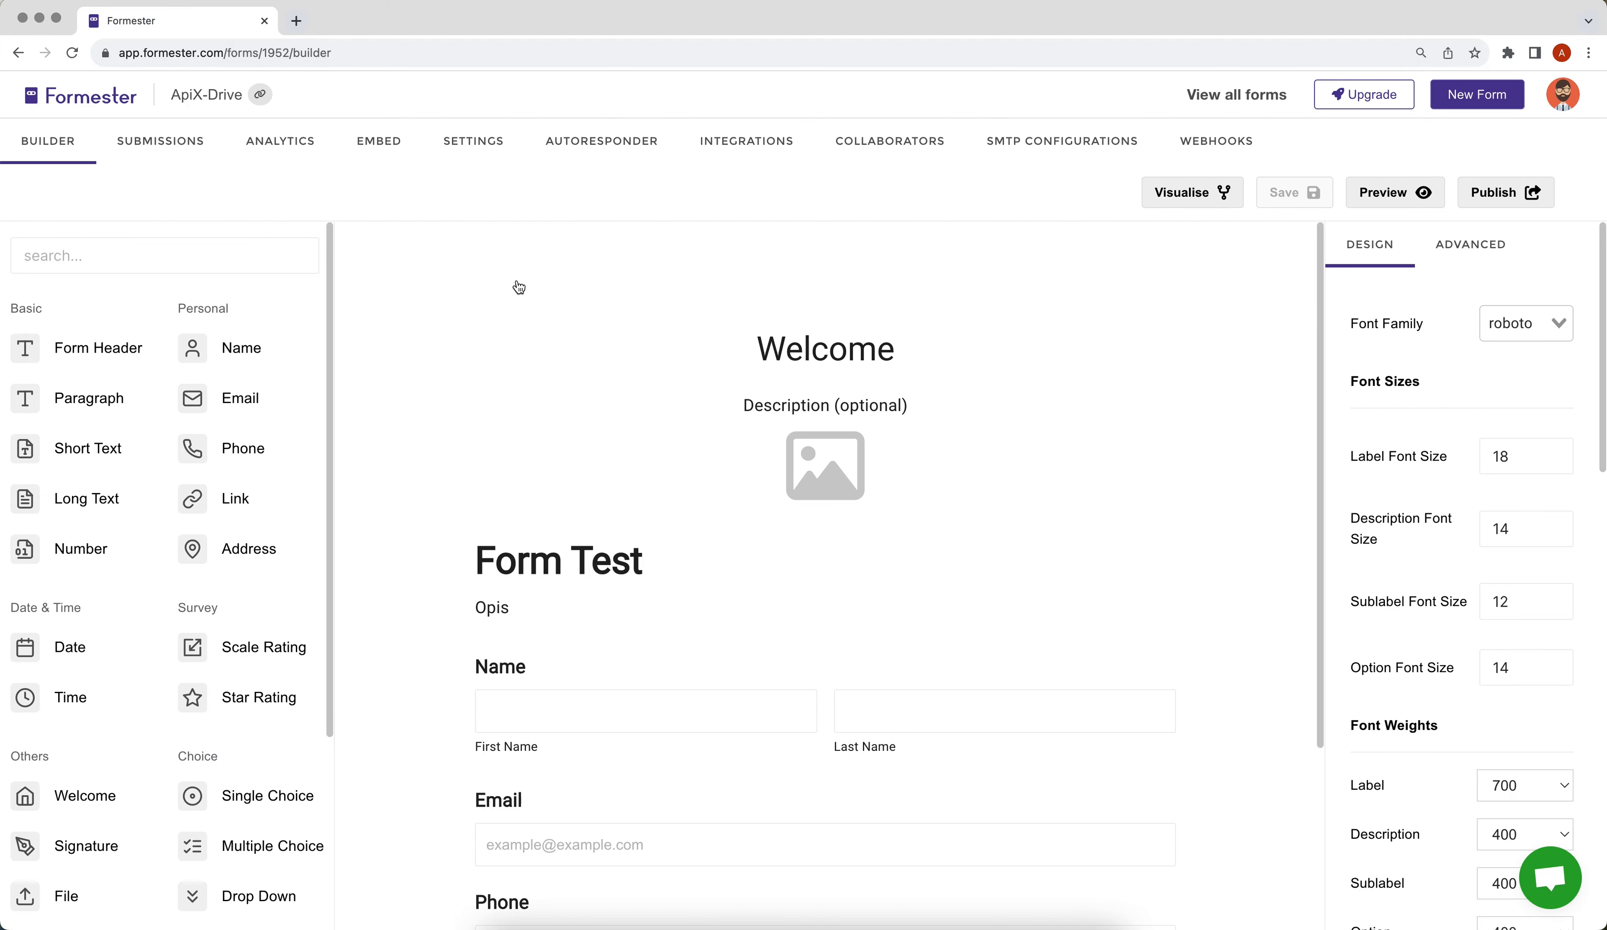
left_click(1168, 153)
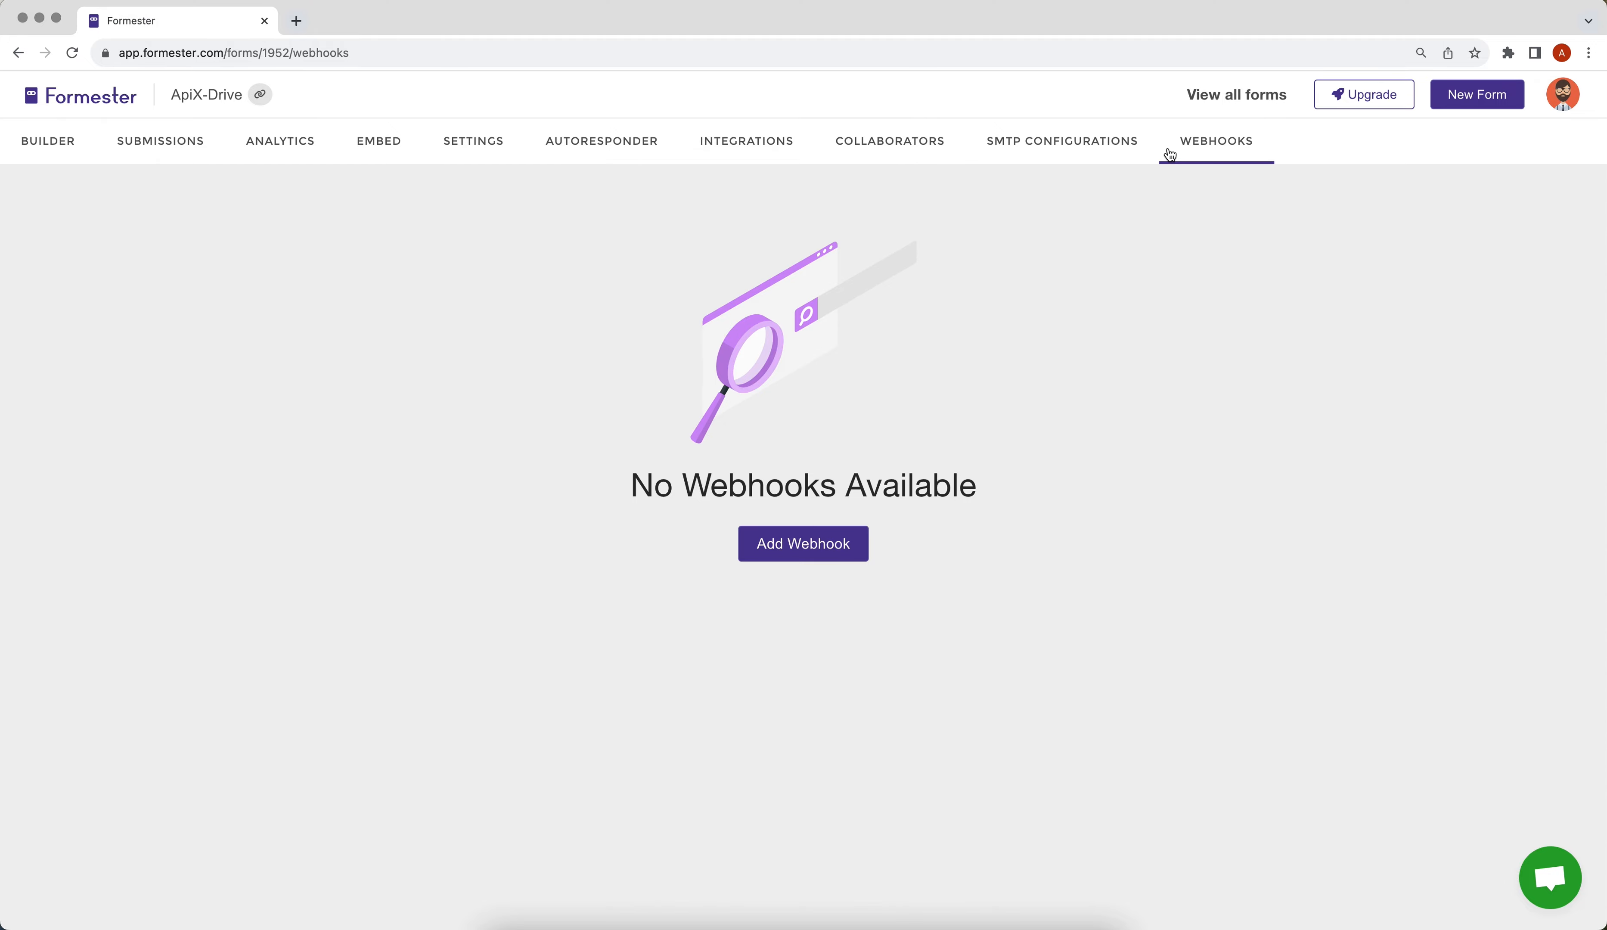
left_click(838, 540)
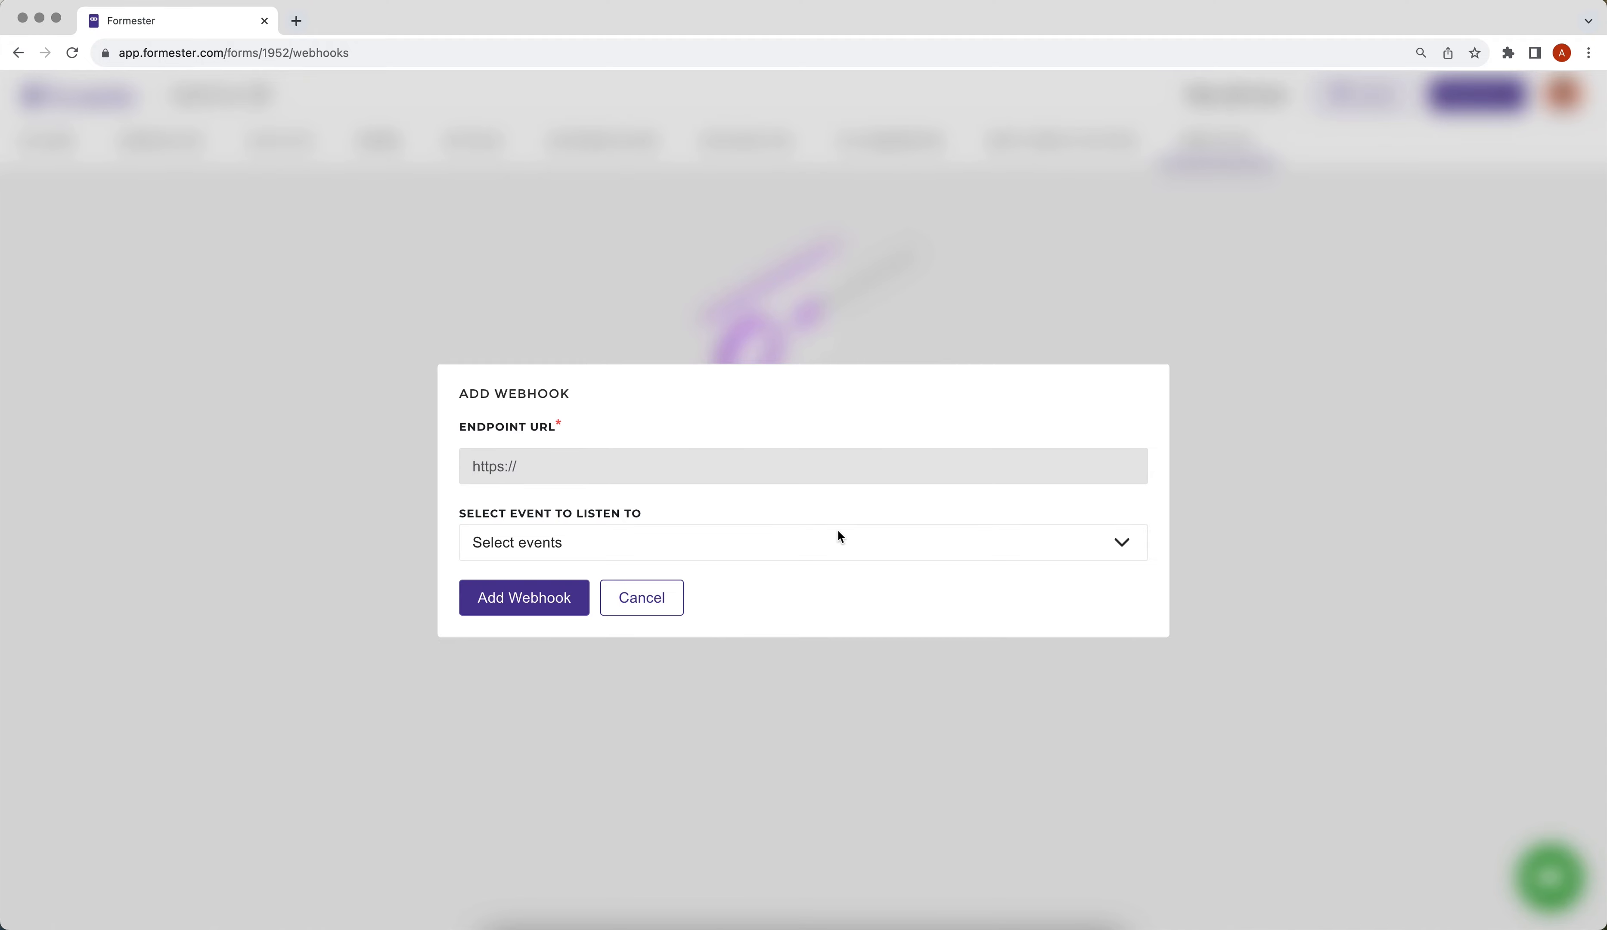
right_click(571, 470)
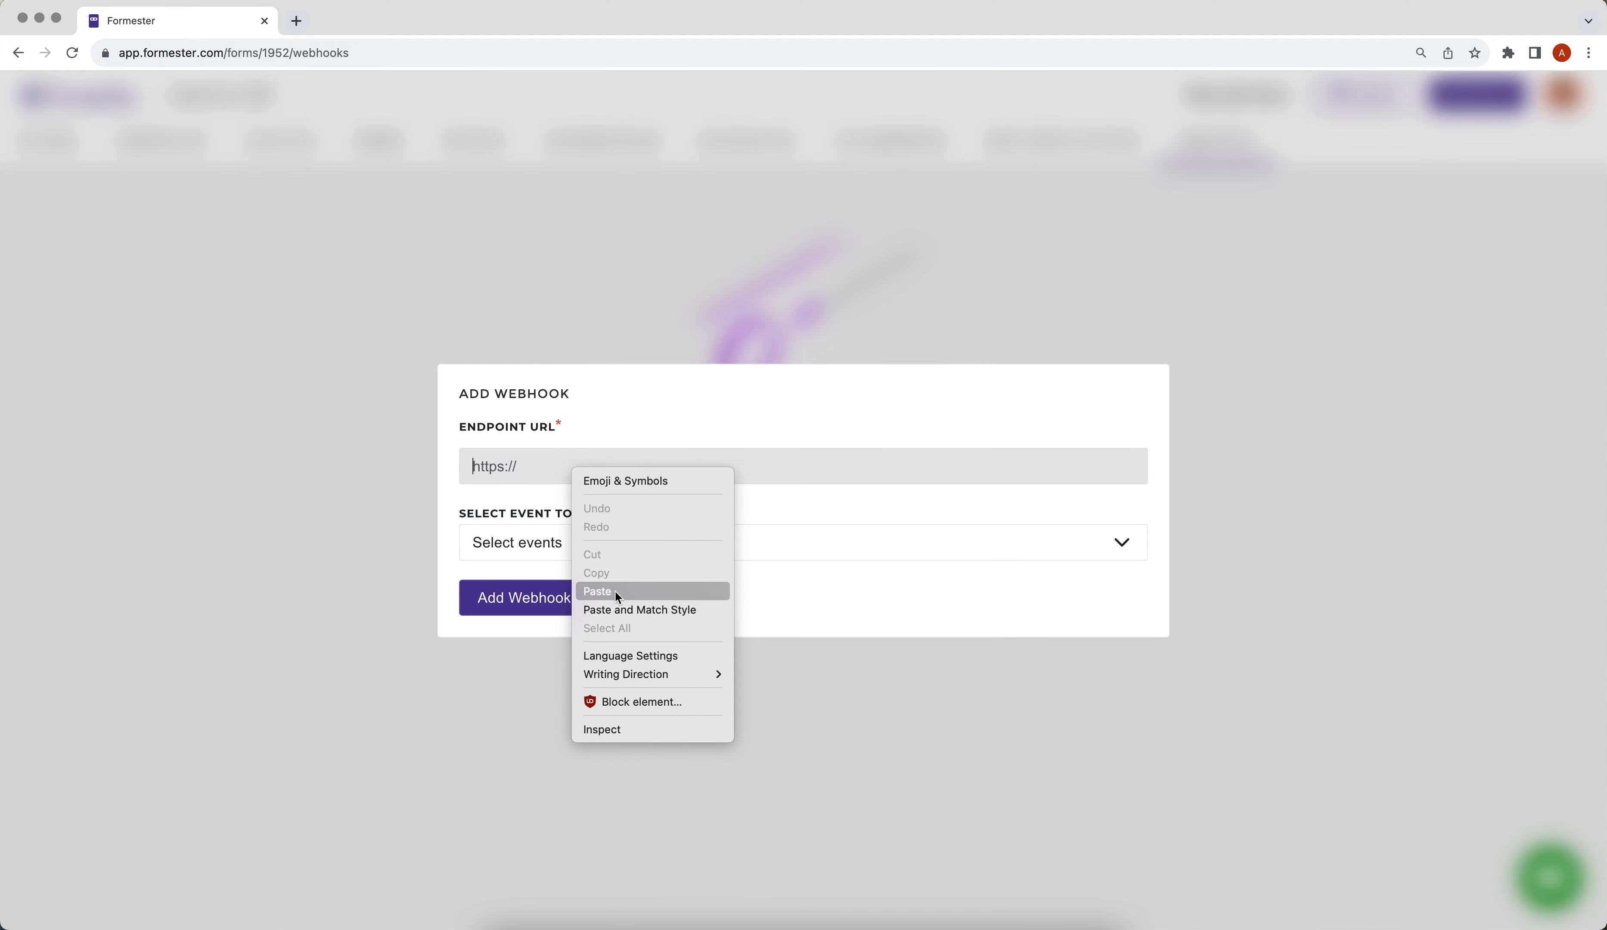
left_click(615, 592)
Step: Subscribe the webhook to created, updated and deleted submission events and save it
left_click(597, 552)
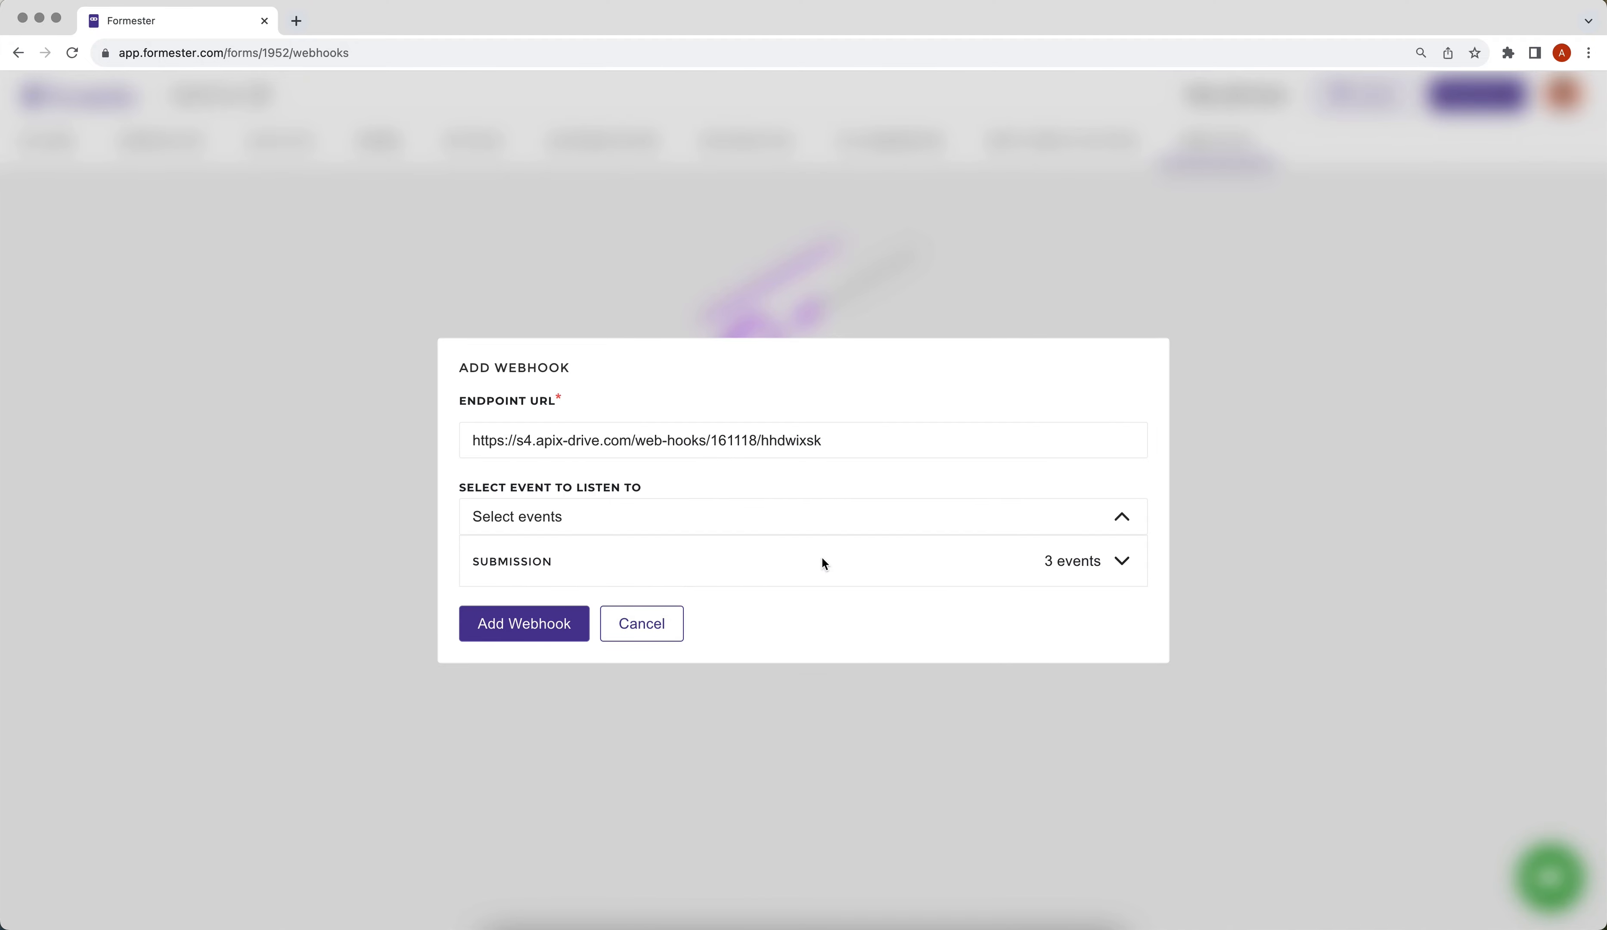
left_click(1088, 575)
left_click(480, 540)
left_click(481, 577)
left_click(480, 611)
left_click(511, 681)
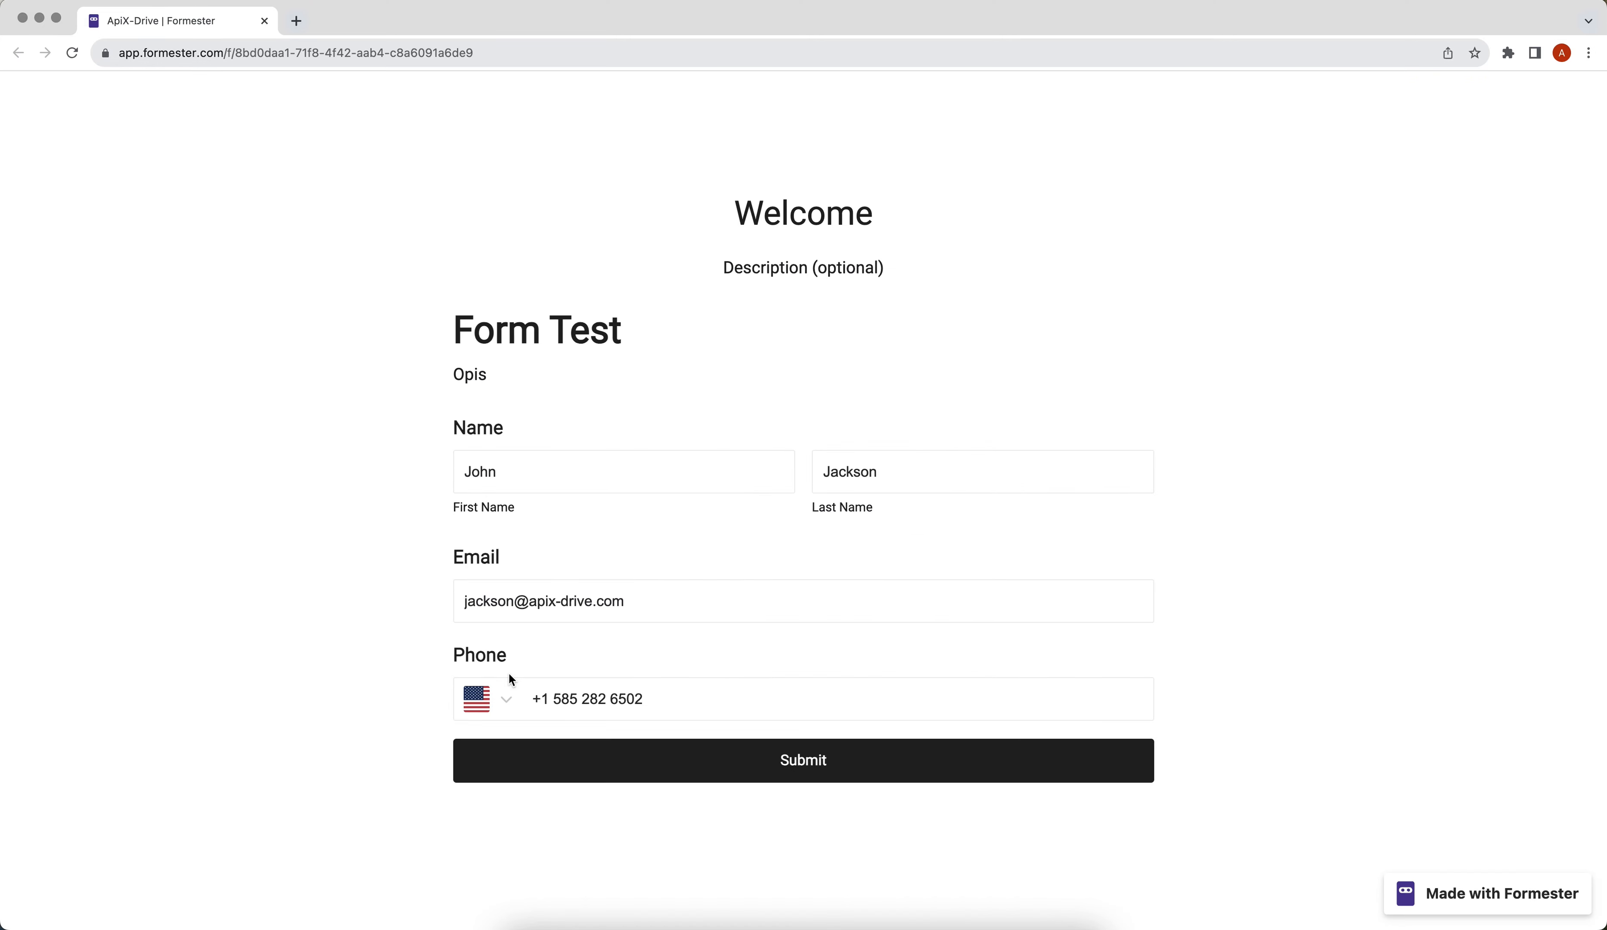
Step: Submit the filled-in Formester test form and advance the ApiX-Drive connection to Filter
left_click(591, 745)
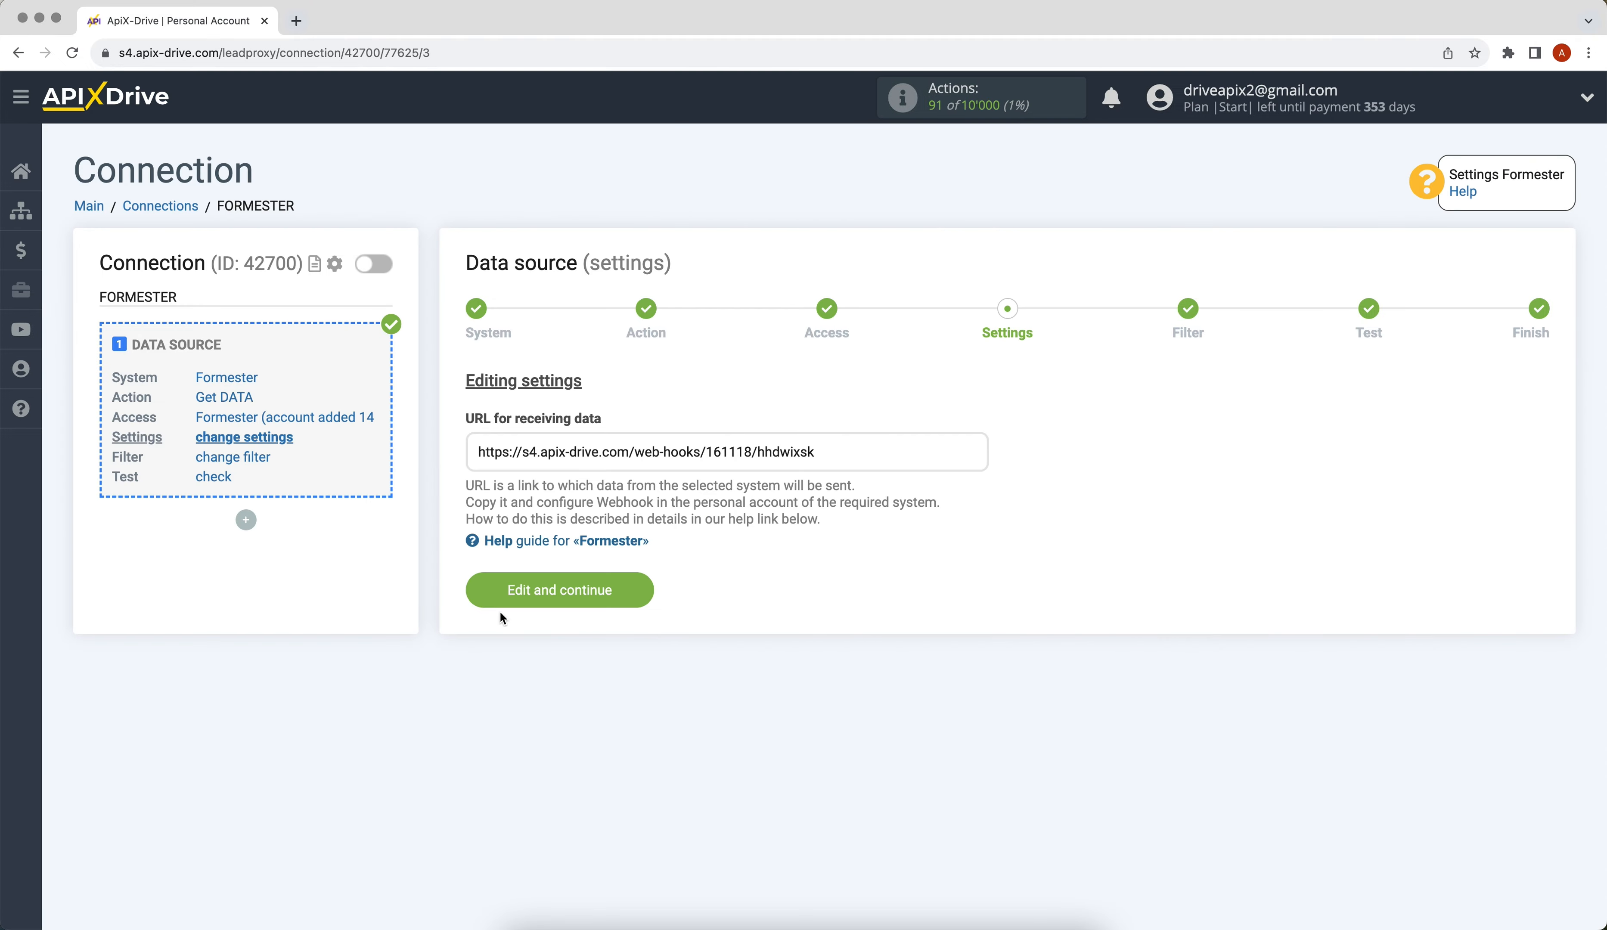
left_click(493, 603)
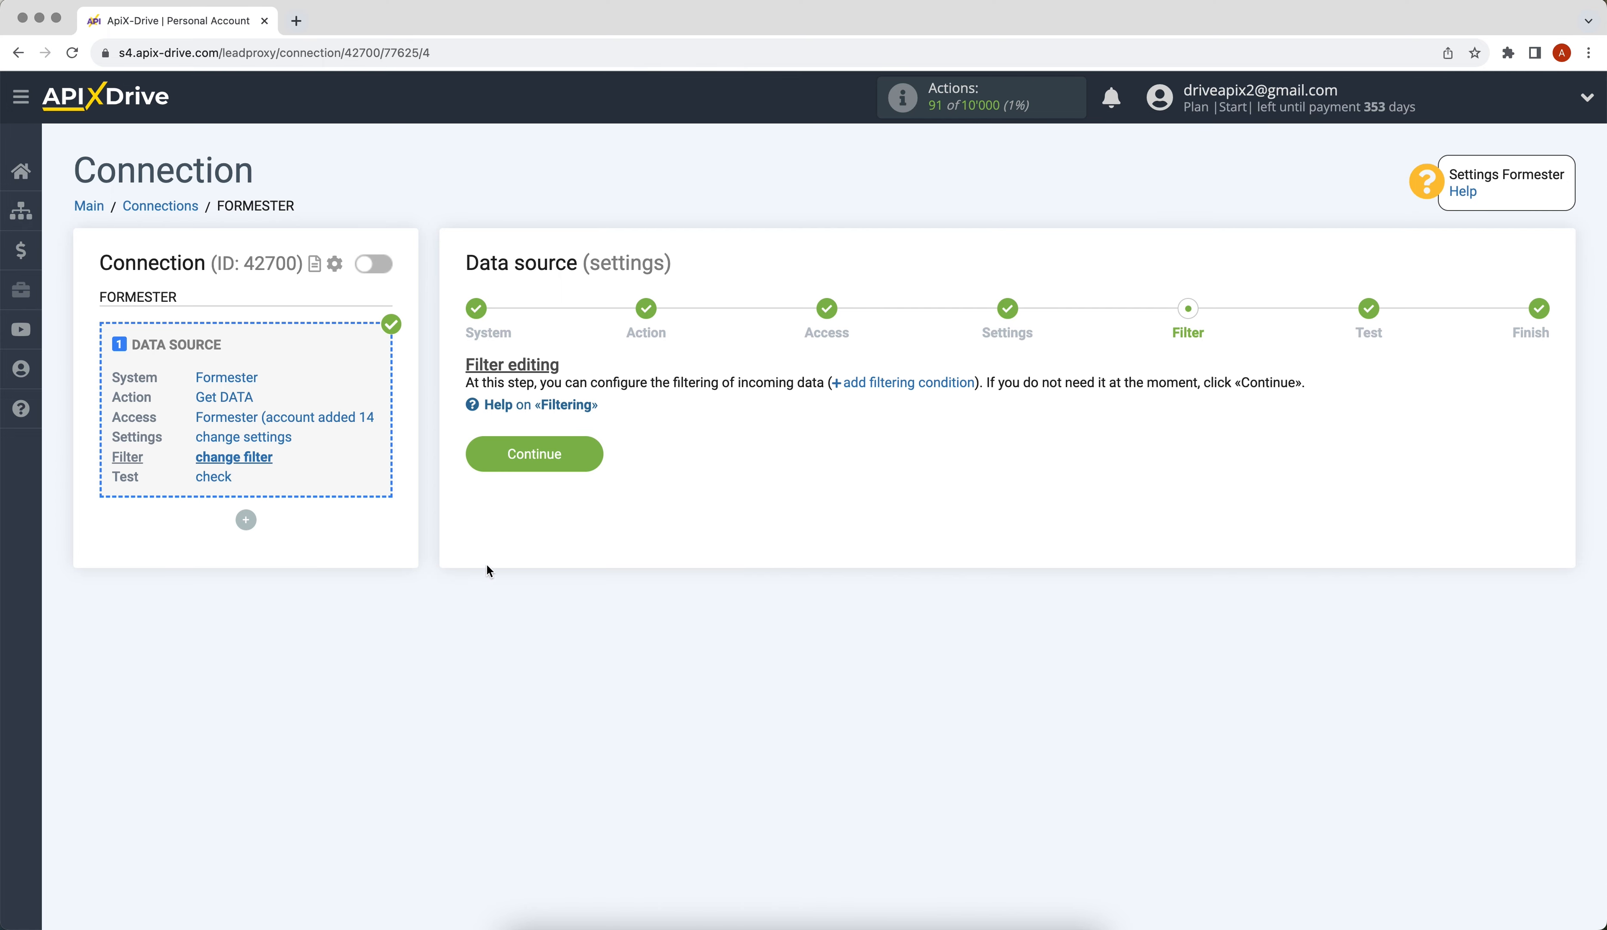
Step: Skip filtering, load the Formester test submission, and accept it to finish the source
left_click(480, 471)
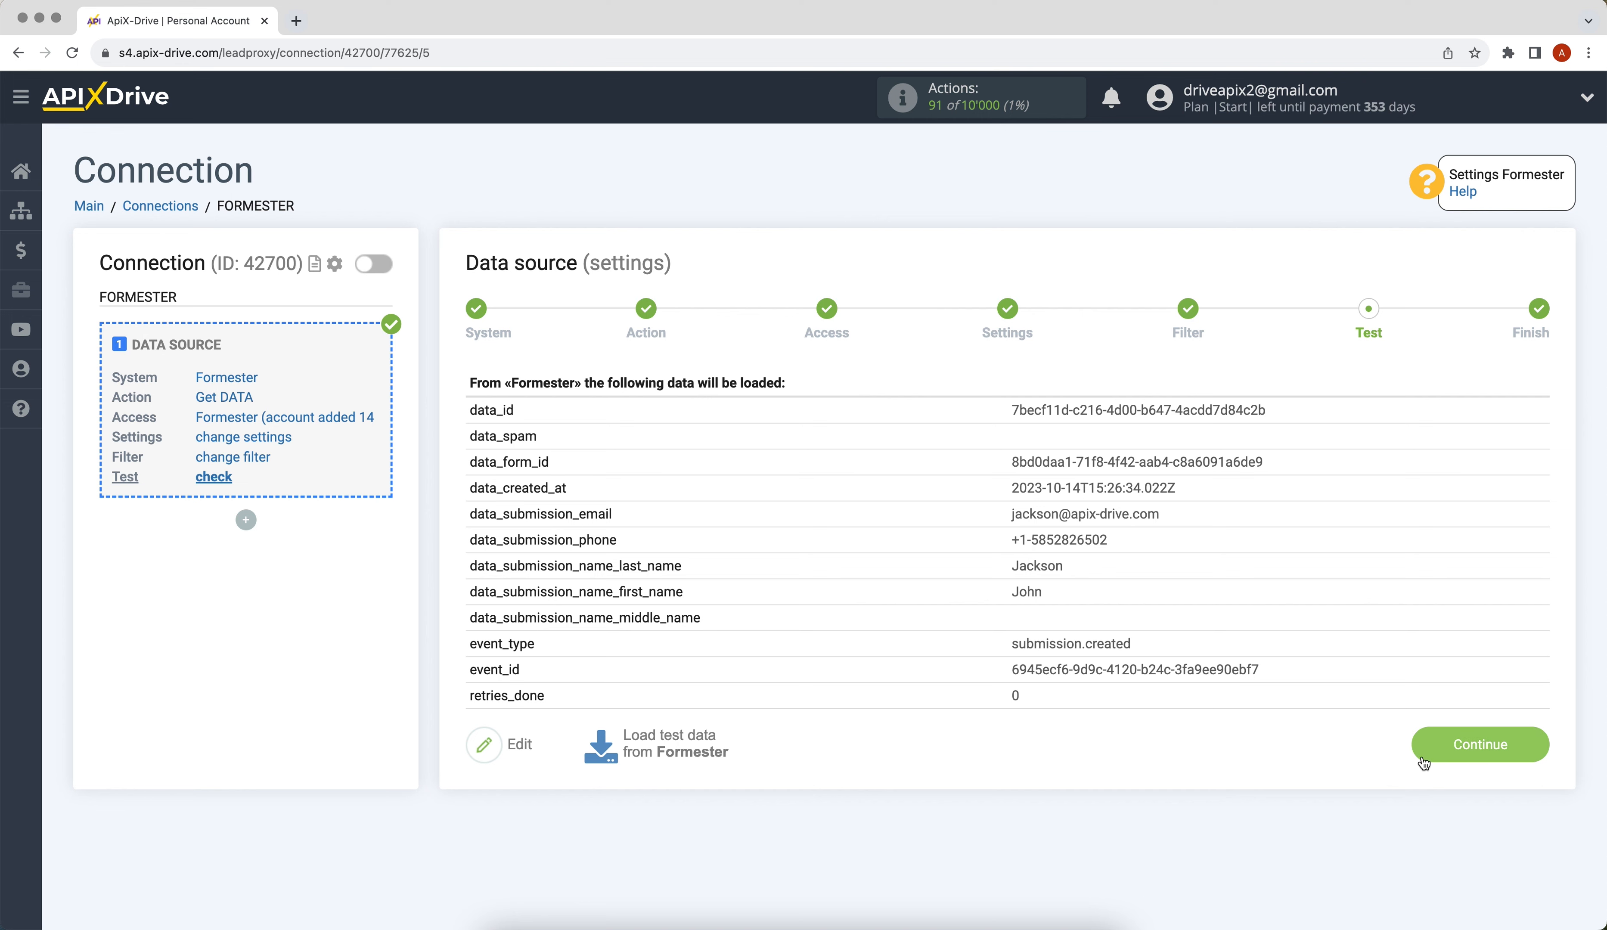
left_click(1419, 760)
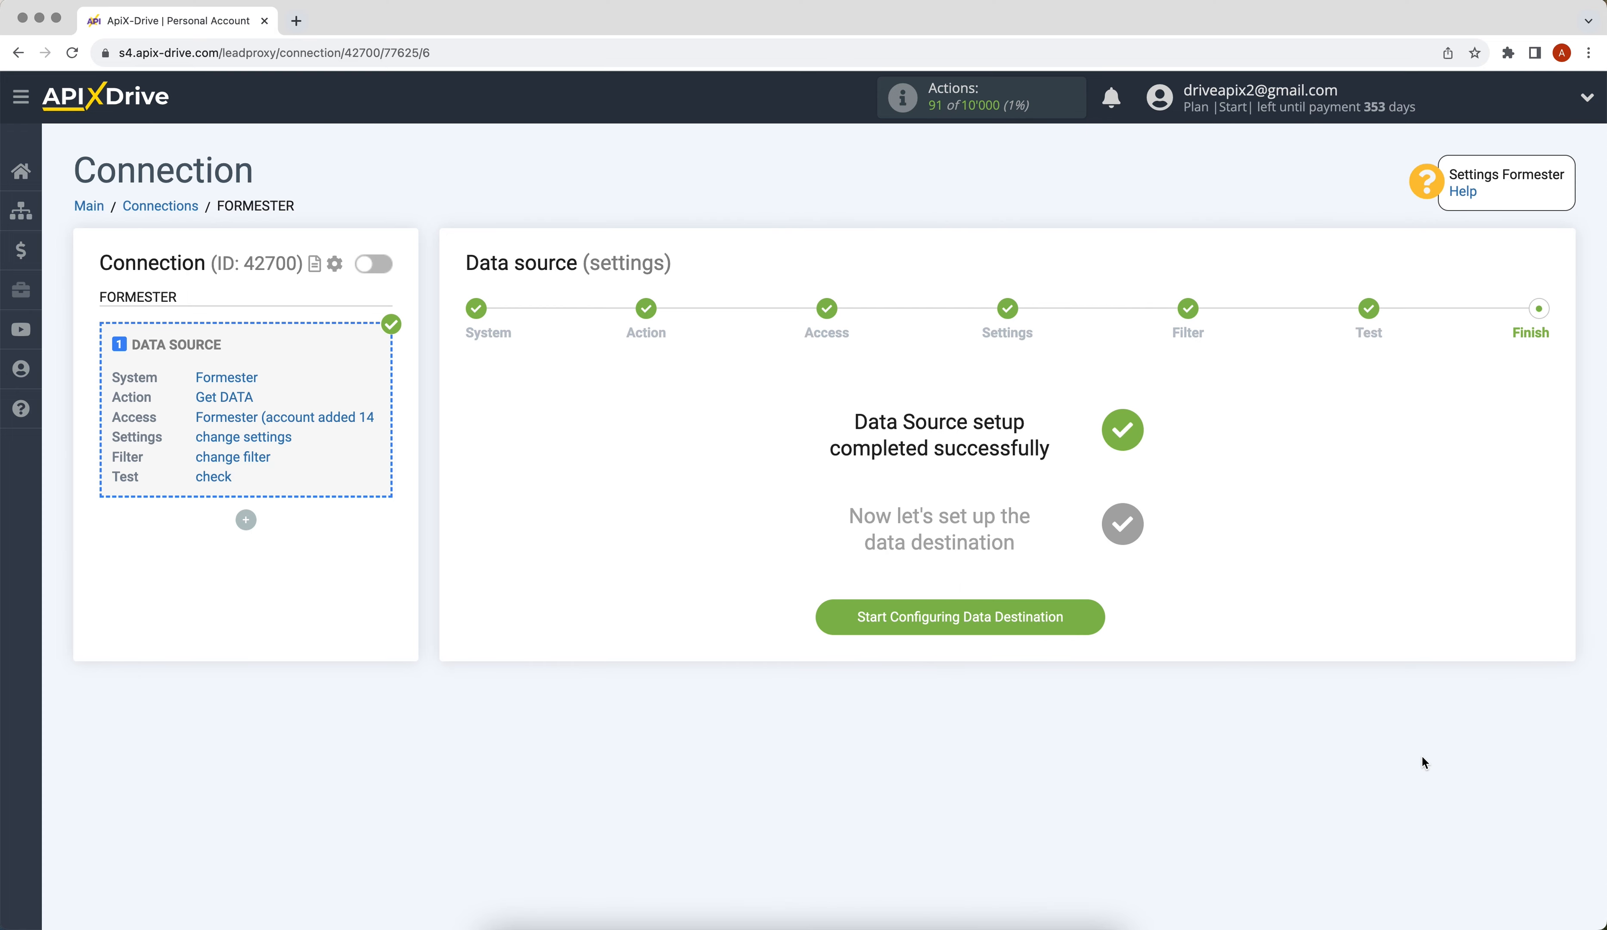
Step: Start the data destination and choose Google Sheets as the system
left_click(894, 632)
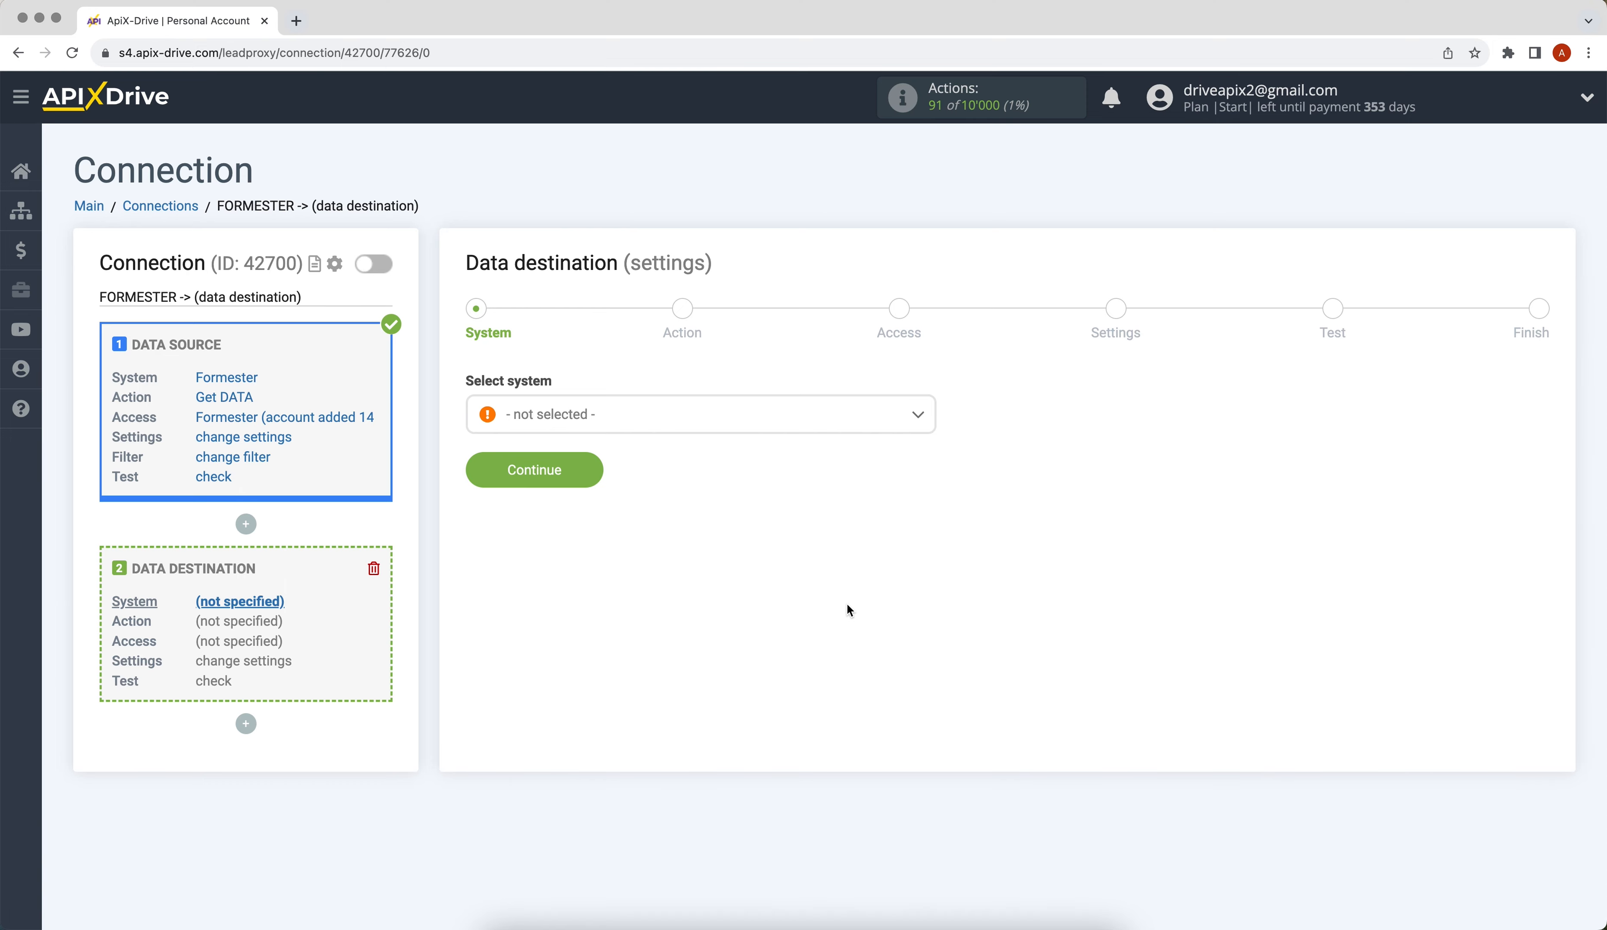
left_click(815, 427)
left_click_drag(926, 445, 818, 545)
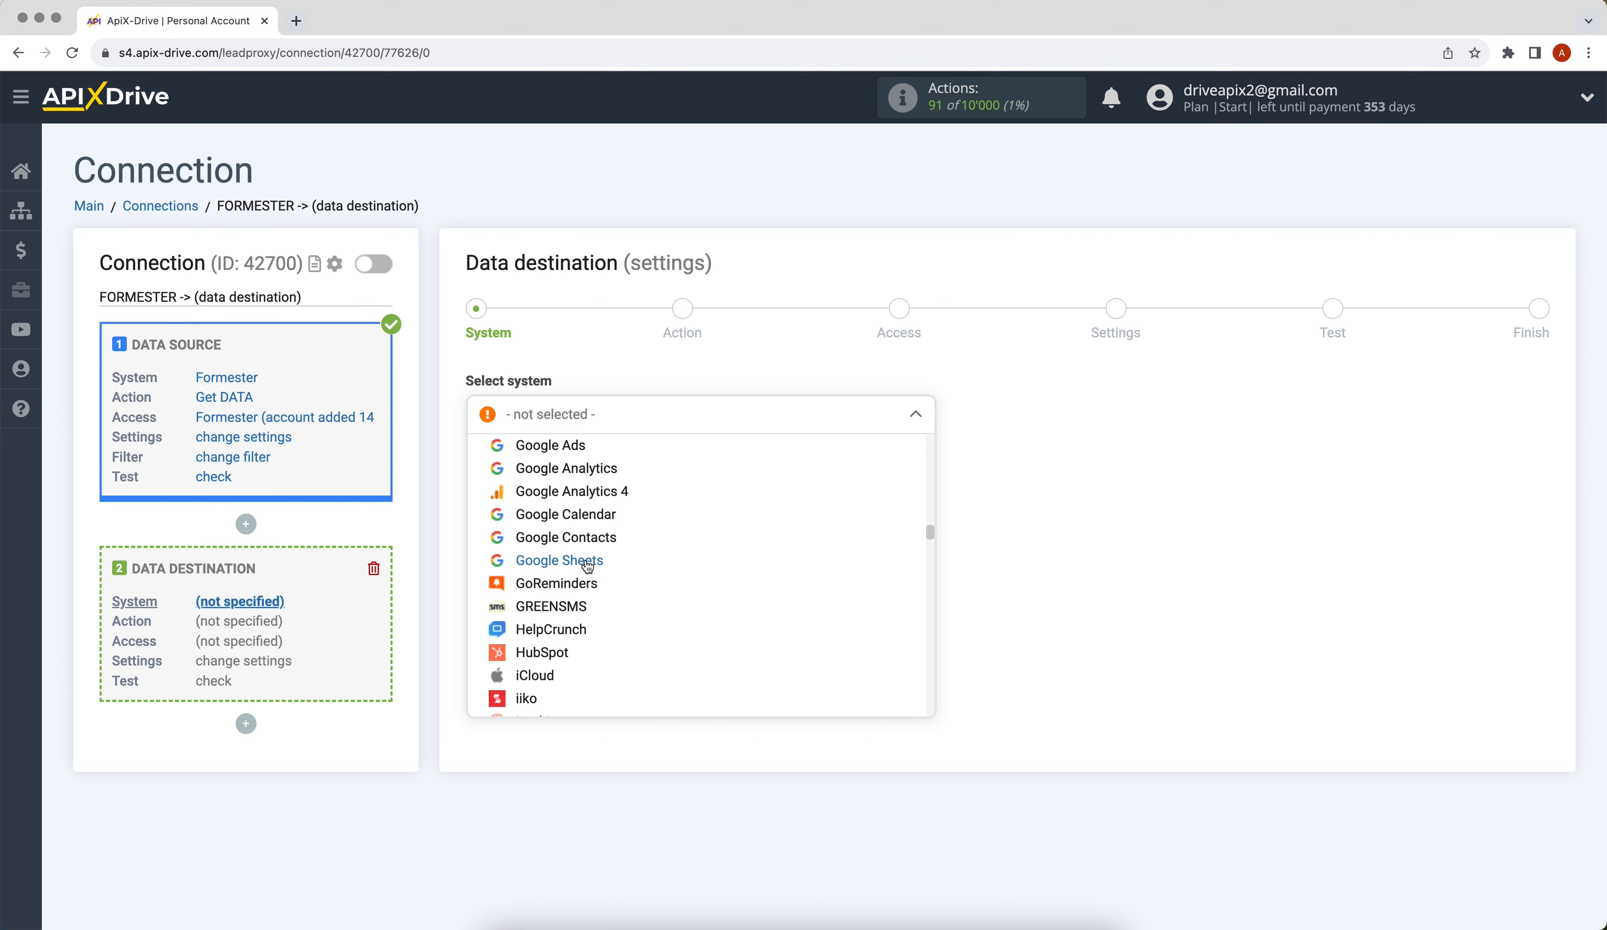
left_click(584, 560)
left_click(492, 483)
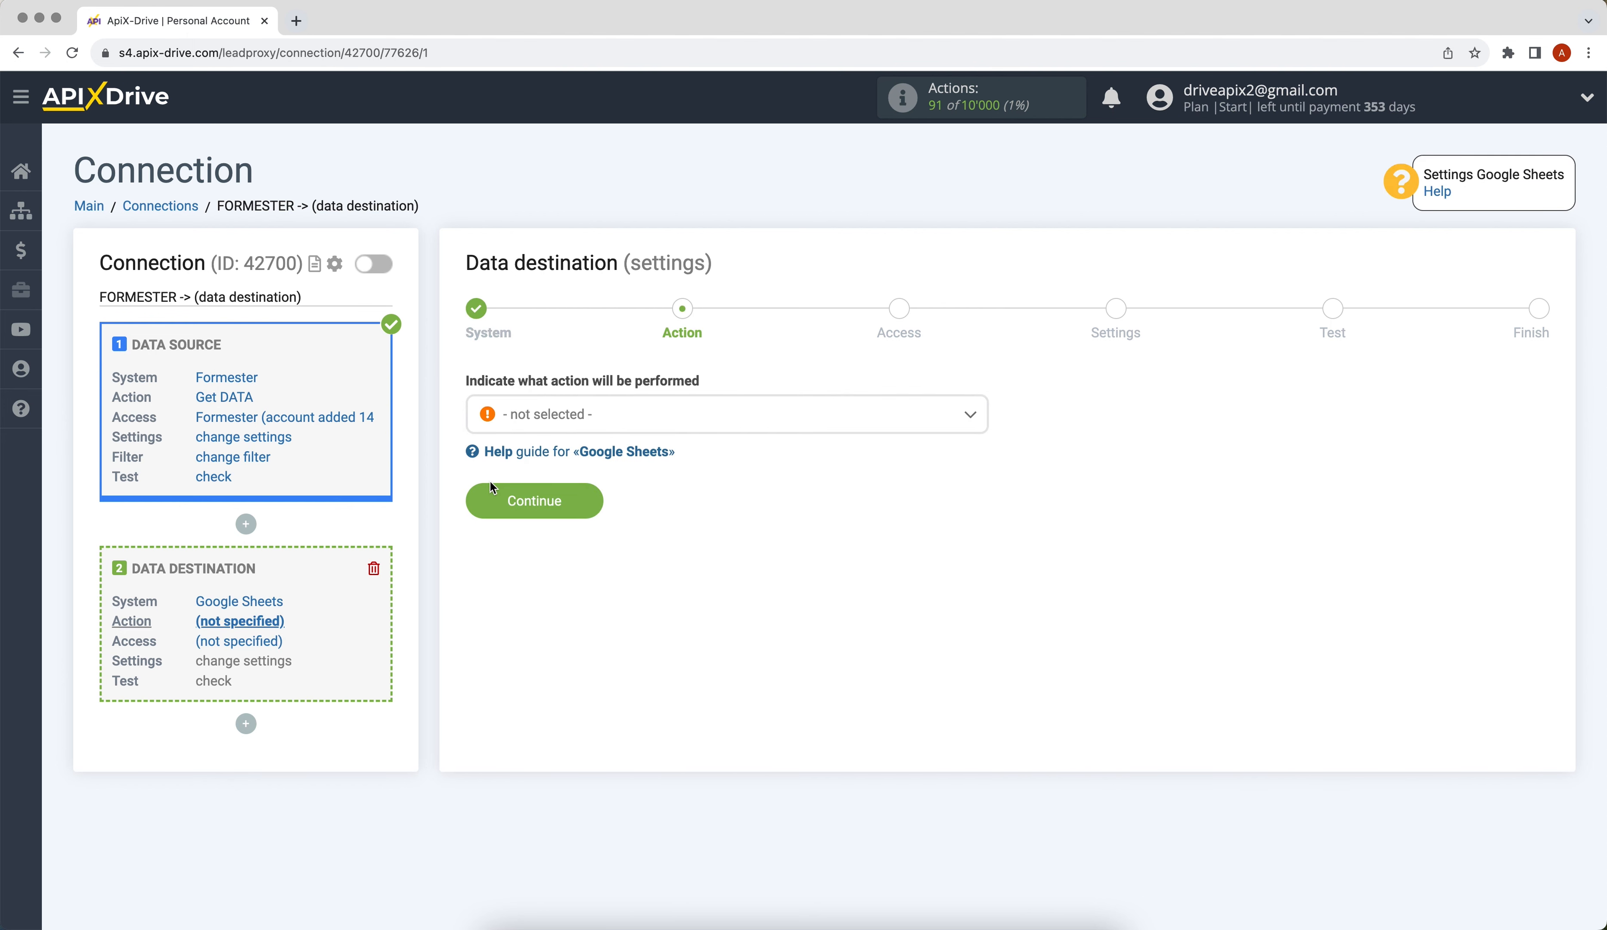
Step: Set the Google Sheets action to Add ROW and proceed to Access
left_click(542, 432)
left_click(528, 515)
left_click(484, 513)
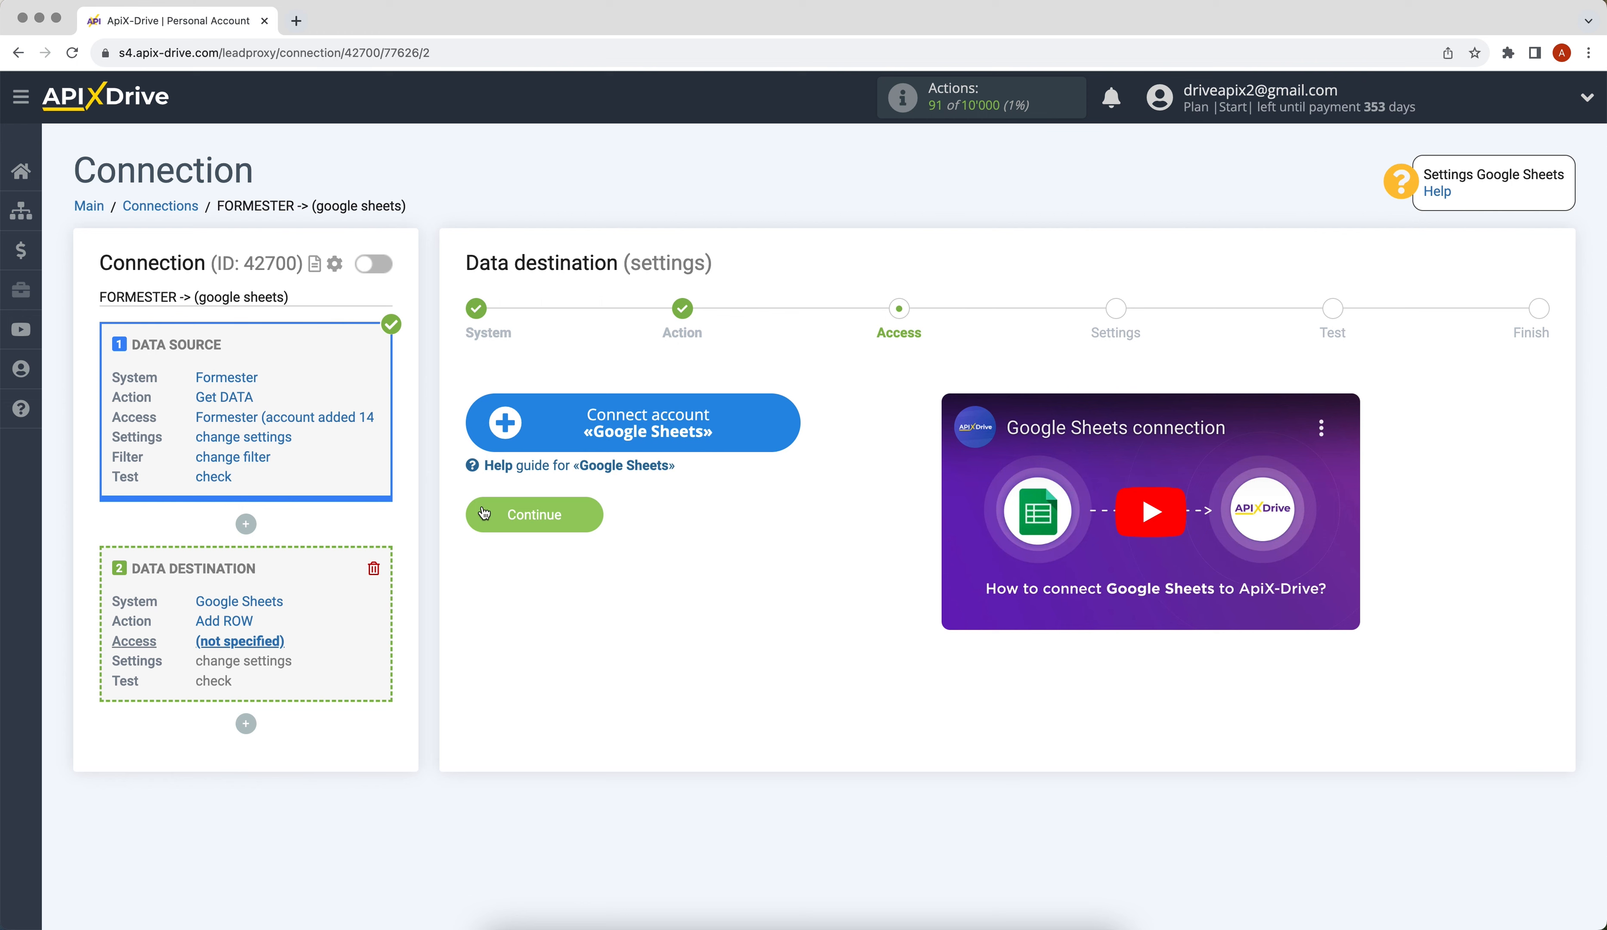
Step: Sign in with the Google account's e-mail and password and grant ApiX-Drive access
left_click(497, 430)
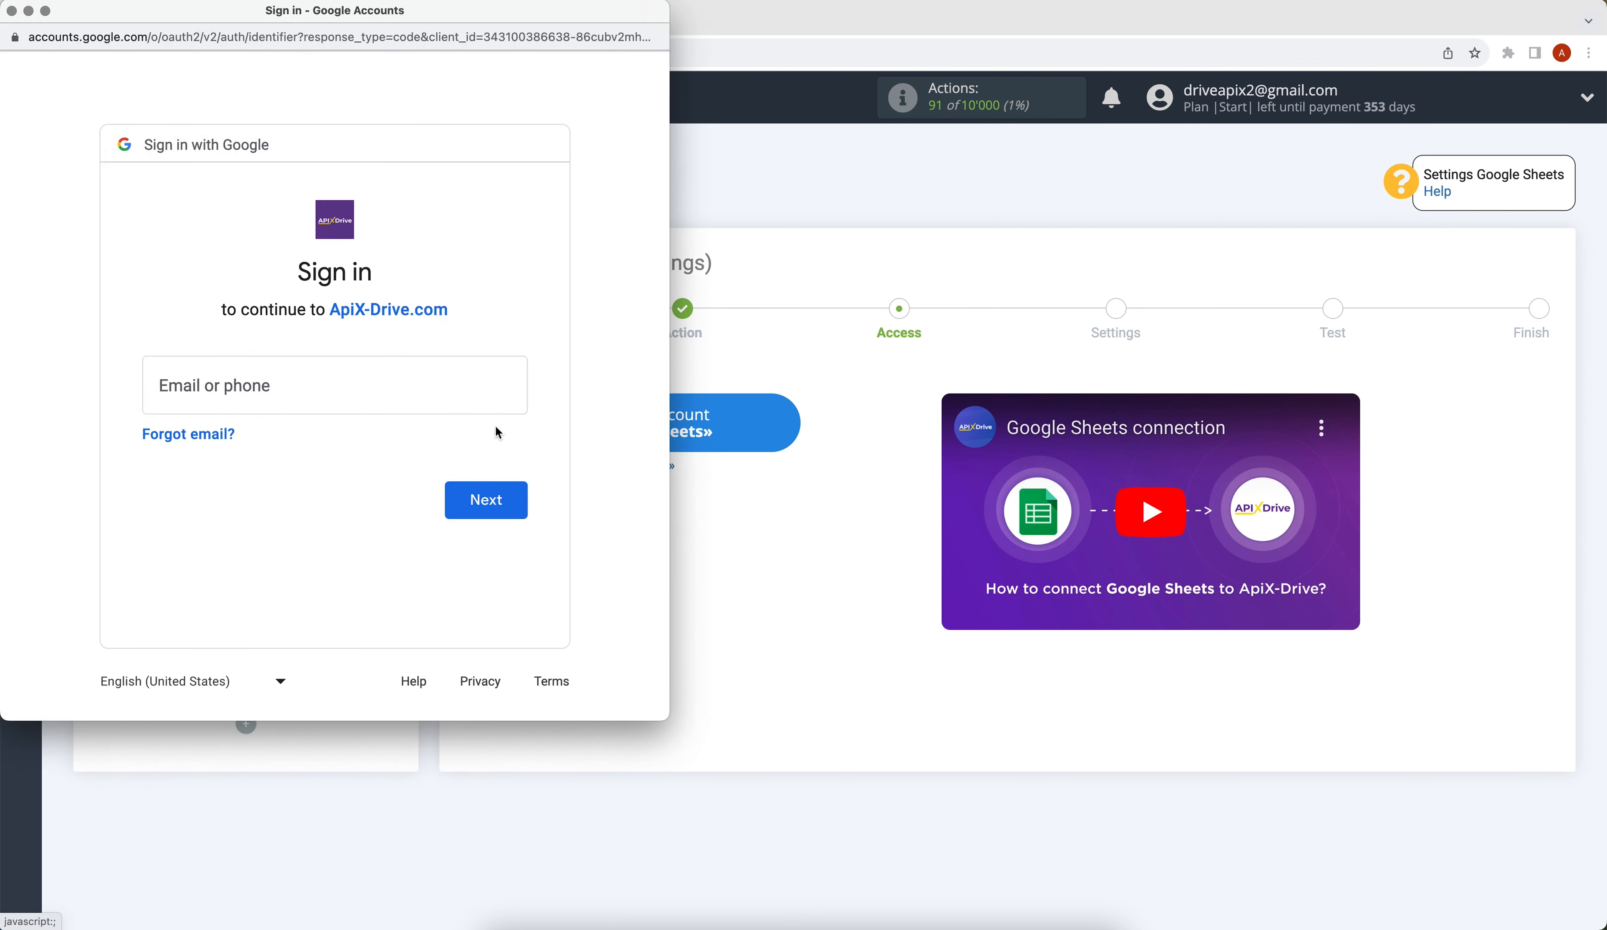
left_click(341, 384)
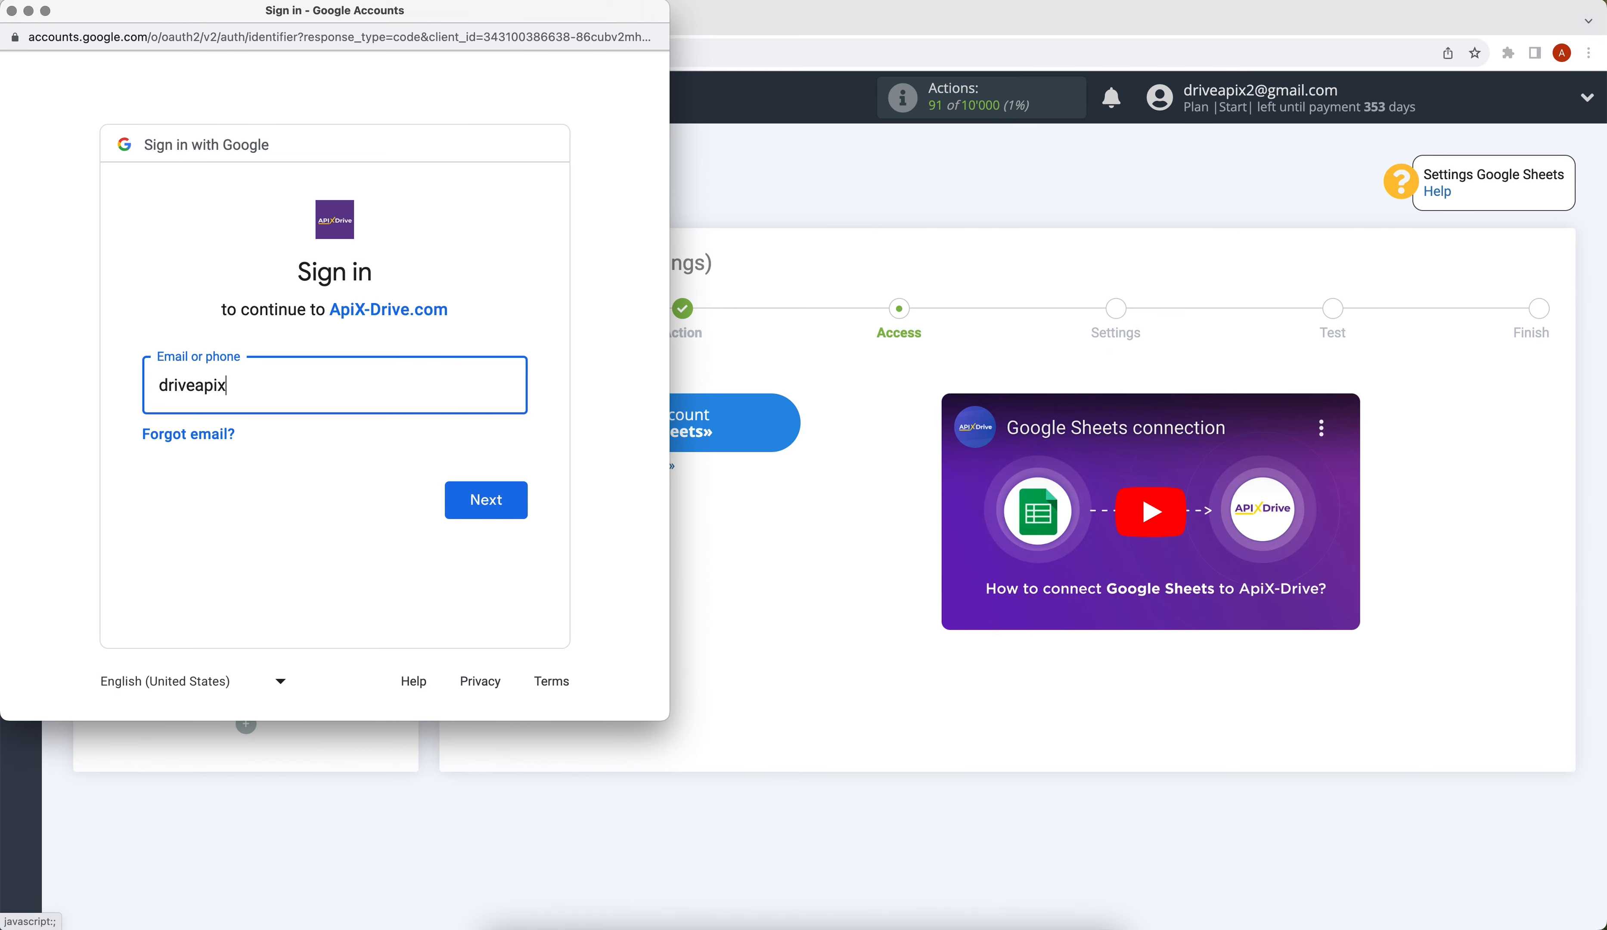
left_click(461, 490)
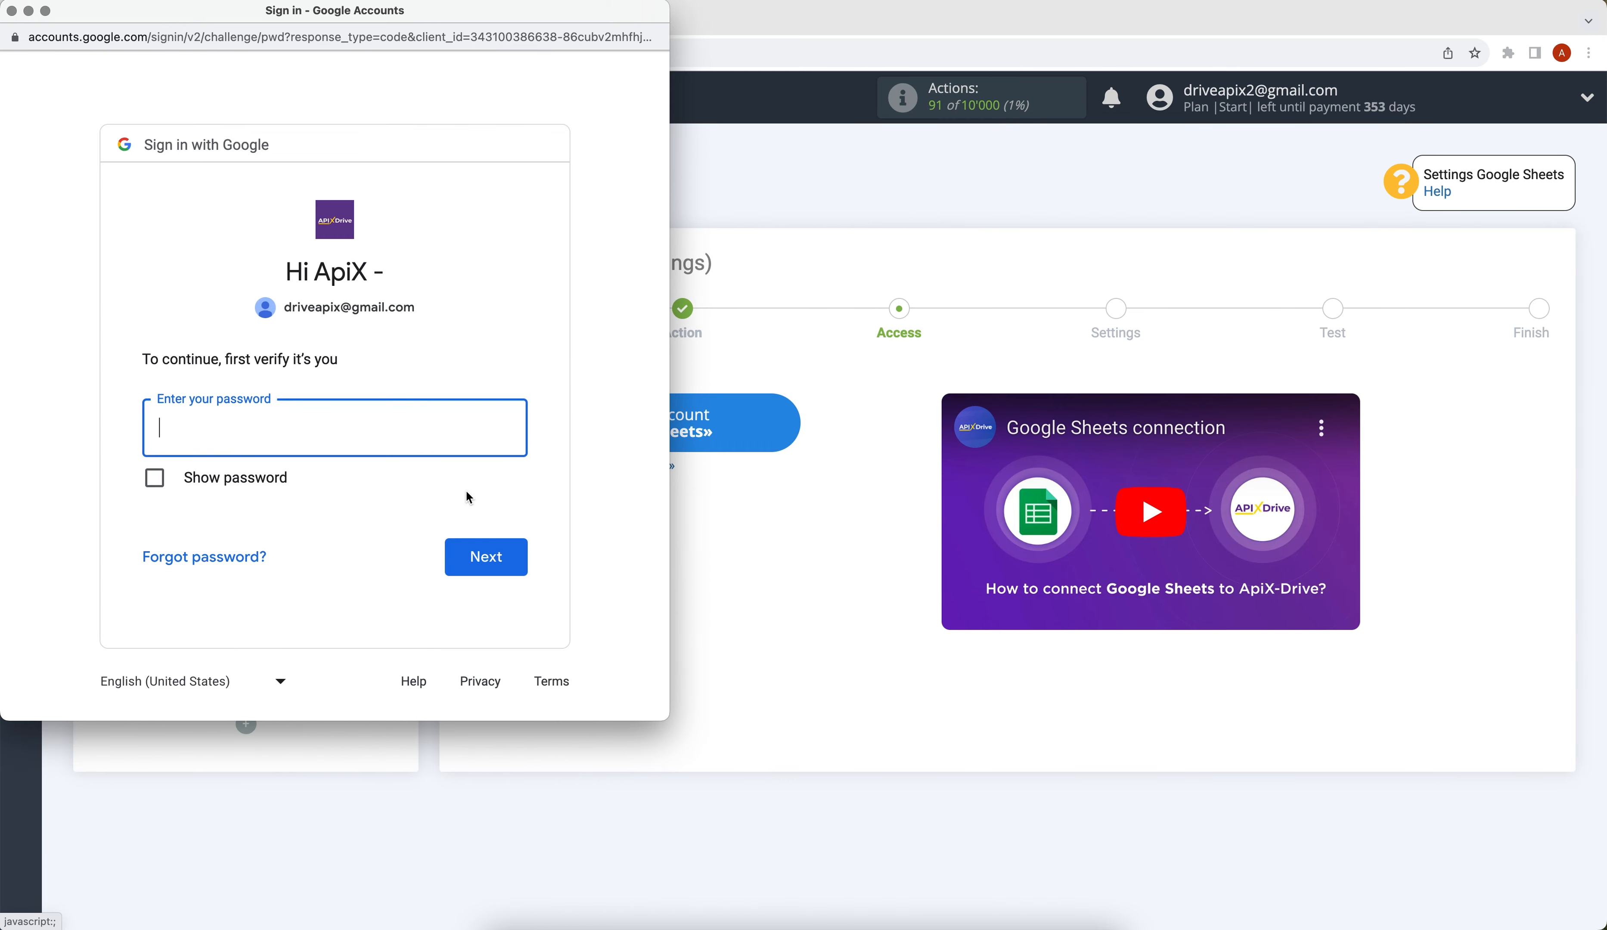
type("********")
left_click(515, 560)
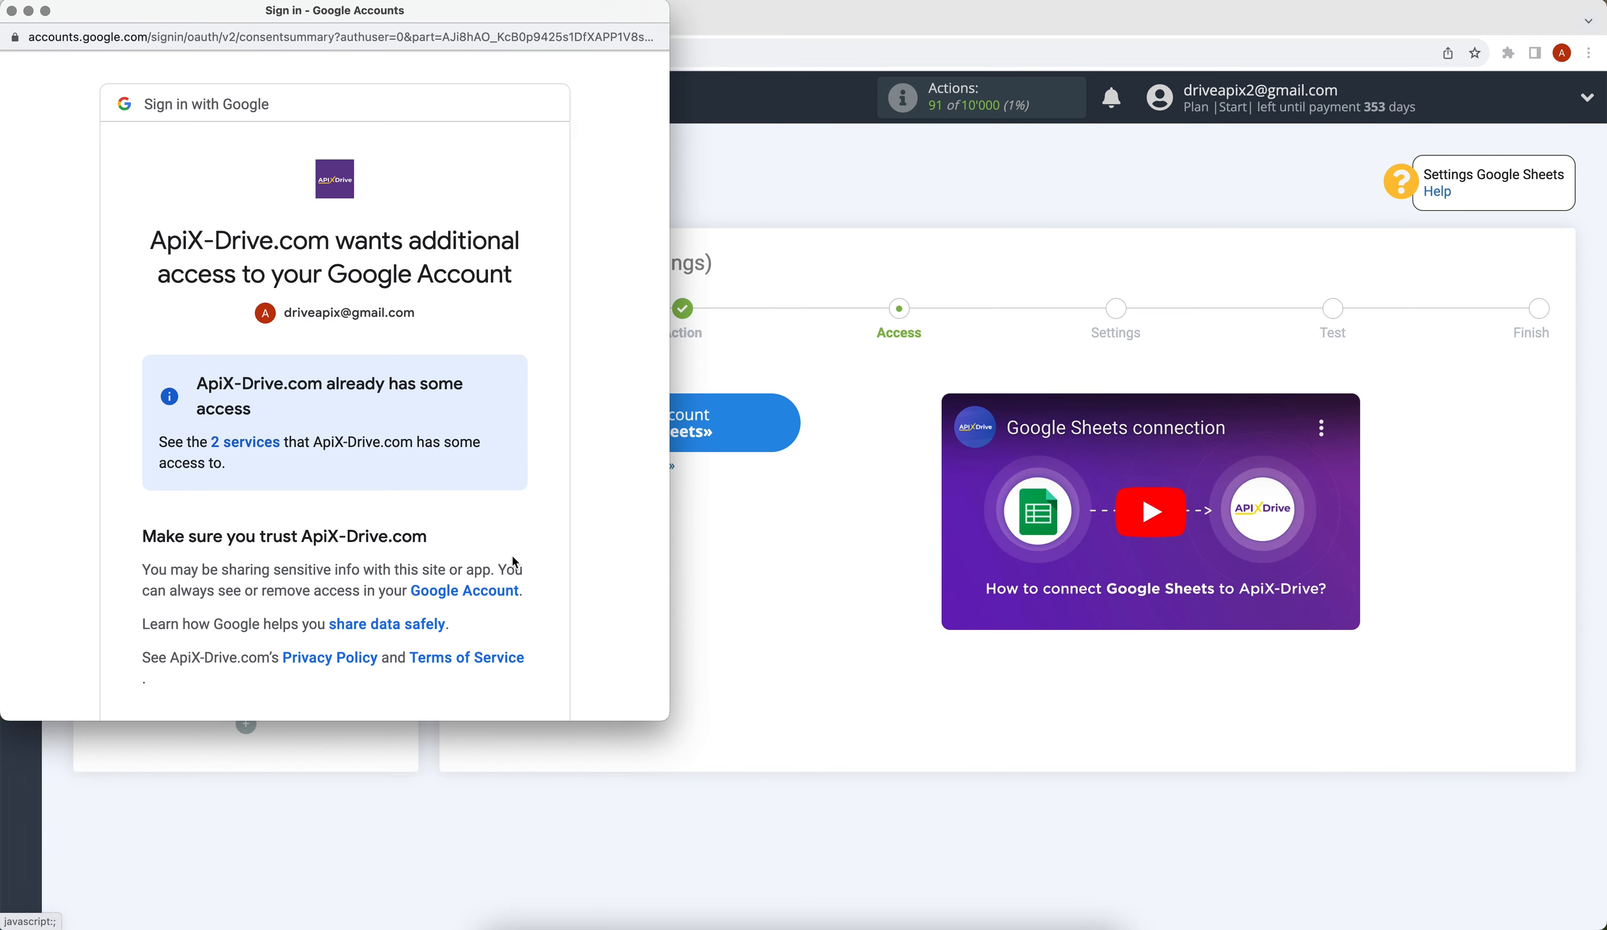
scroll(515, 561, "down", 2)
left_click(481, 669)
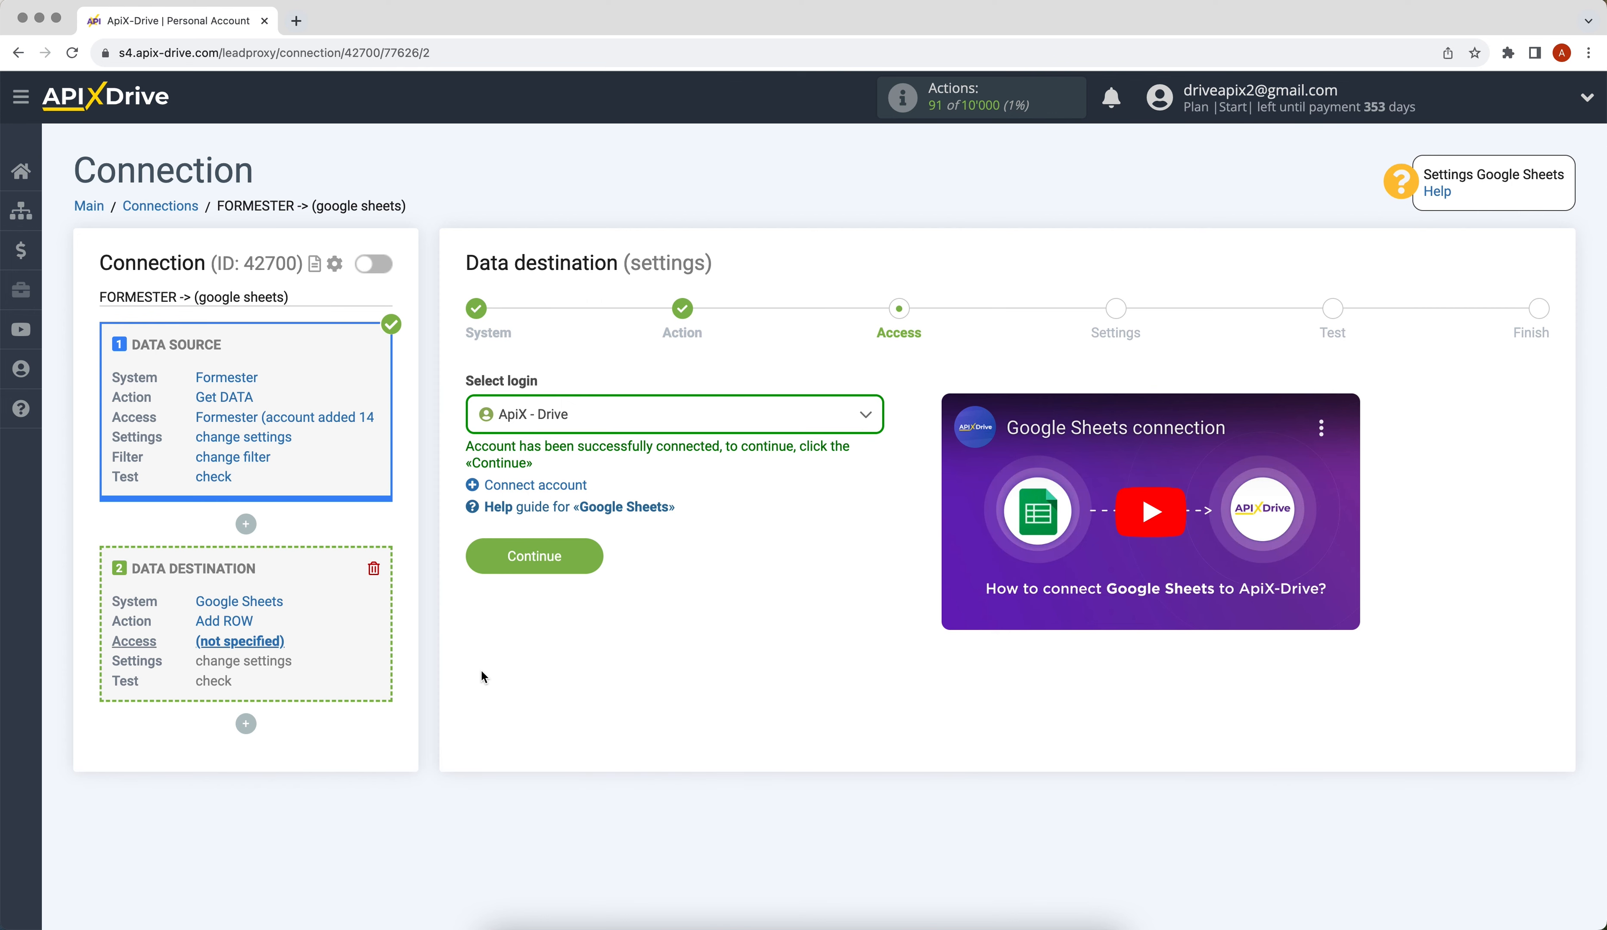
Step: Select the ApiX - Drive Google login for the destination and continue
left_click(559, 425)
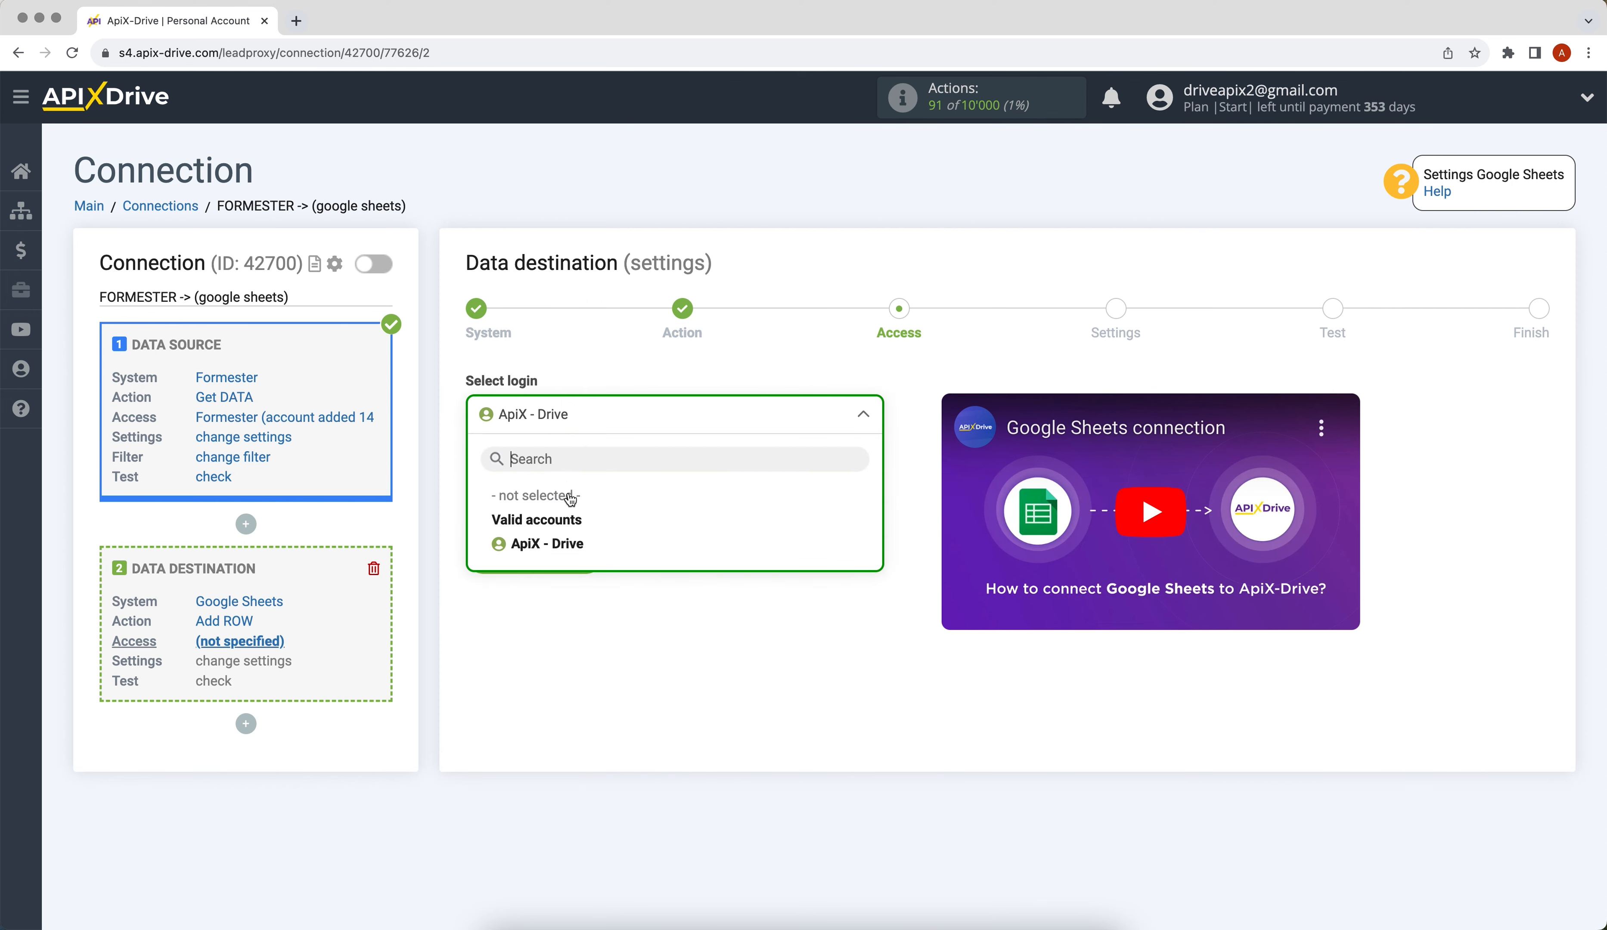
left_click(565, 536)
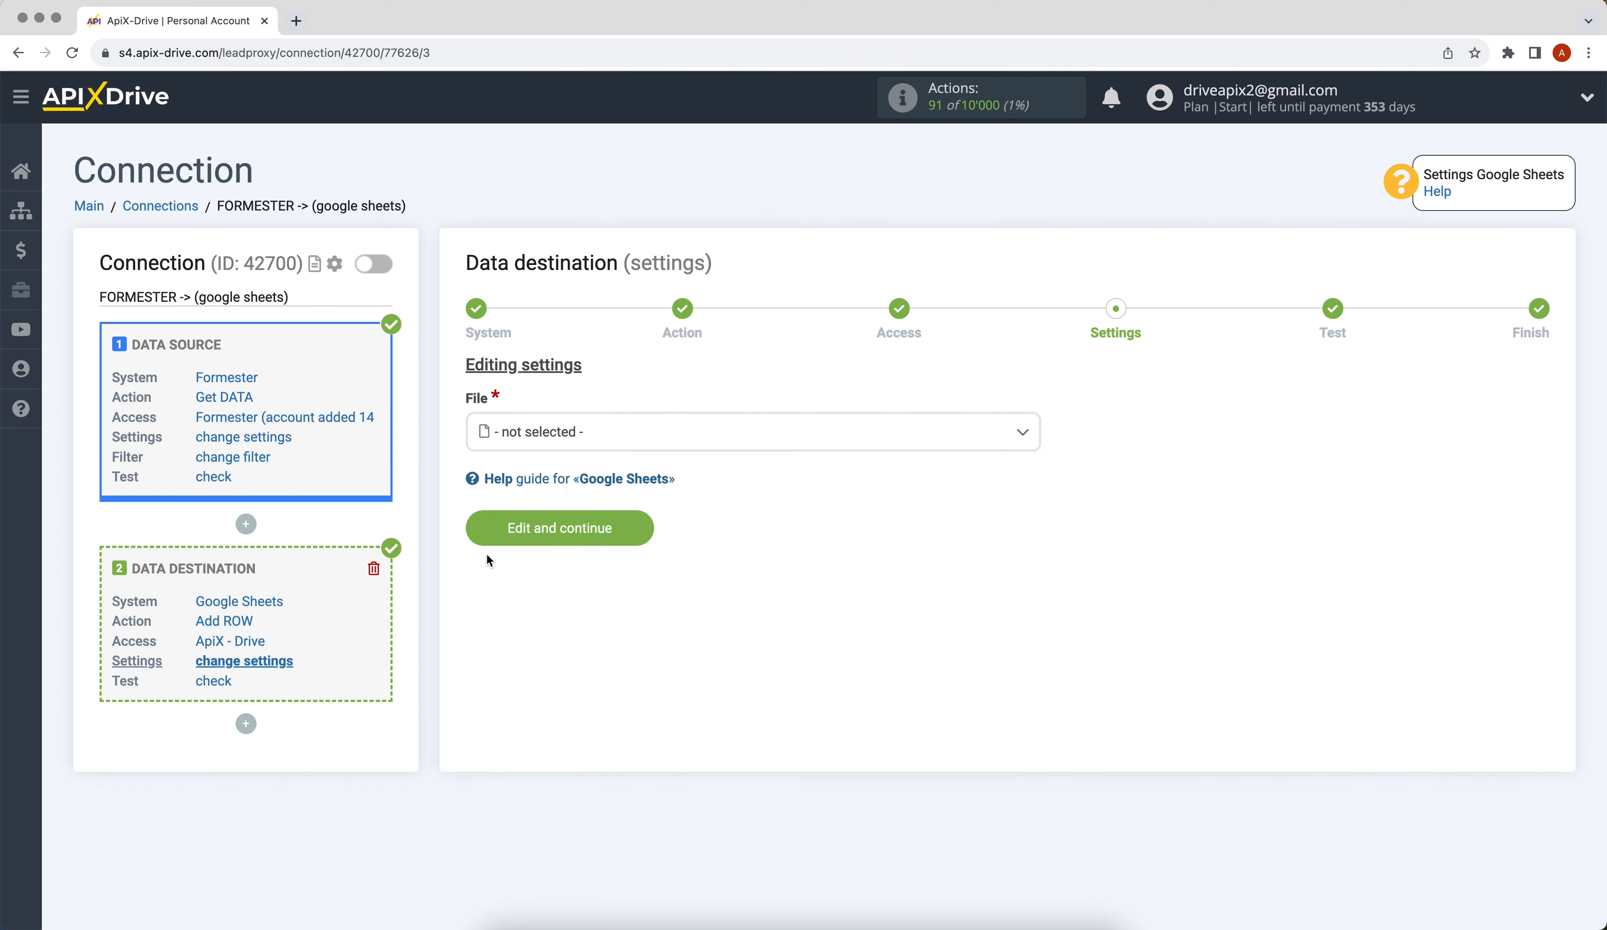
Step: Choose the ApiX-Drive spreadsheet file and sheet 1 as the target
left_click(524, 445)
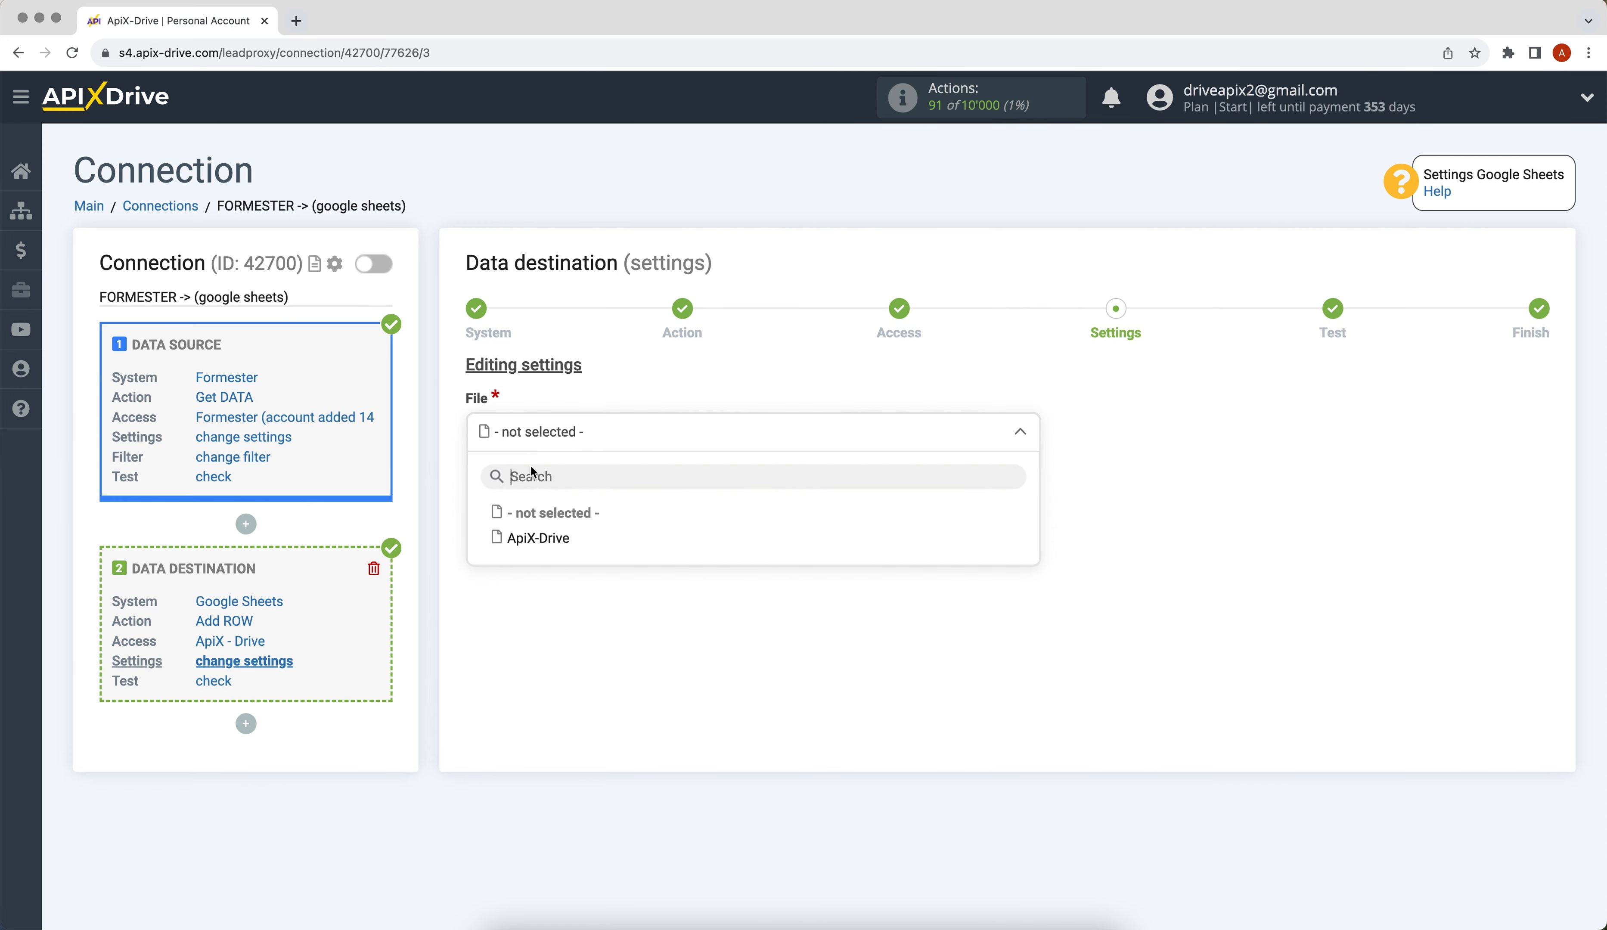
left_click(538, 536)
left_click(509, 523)
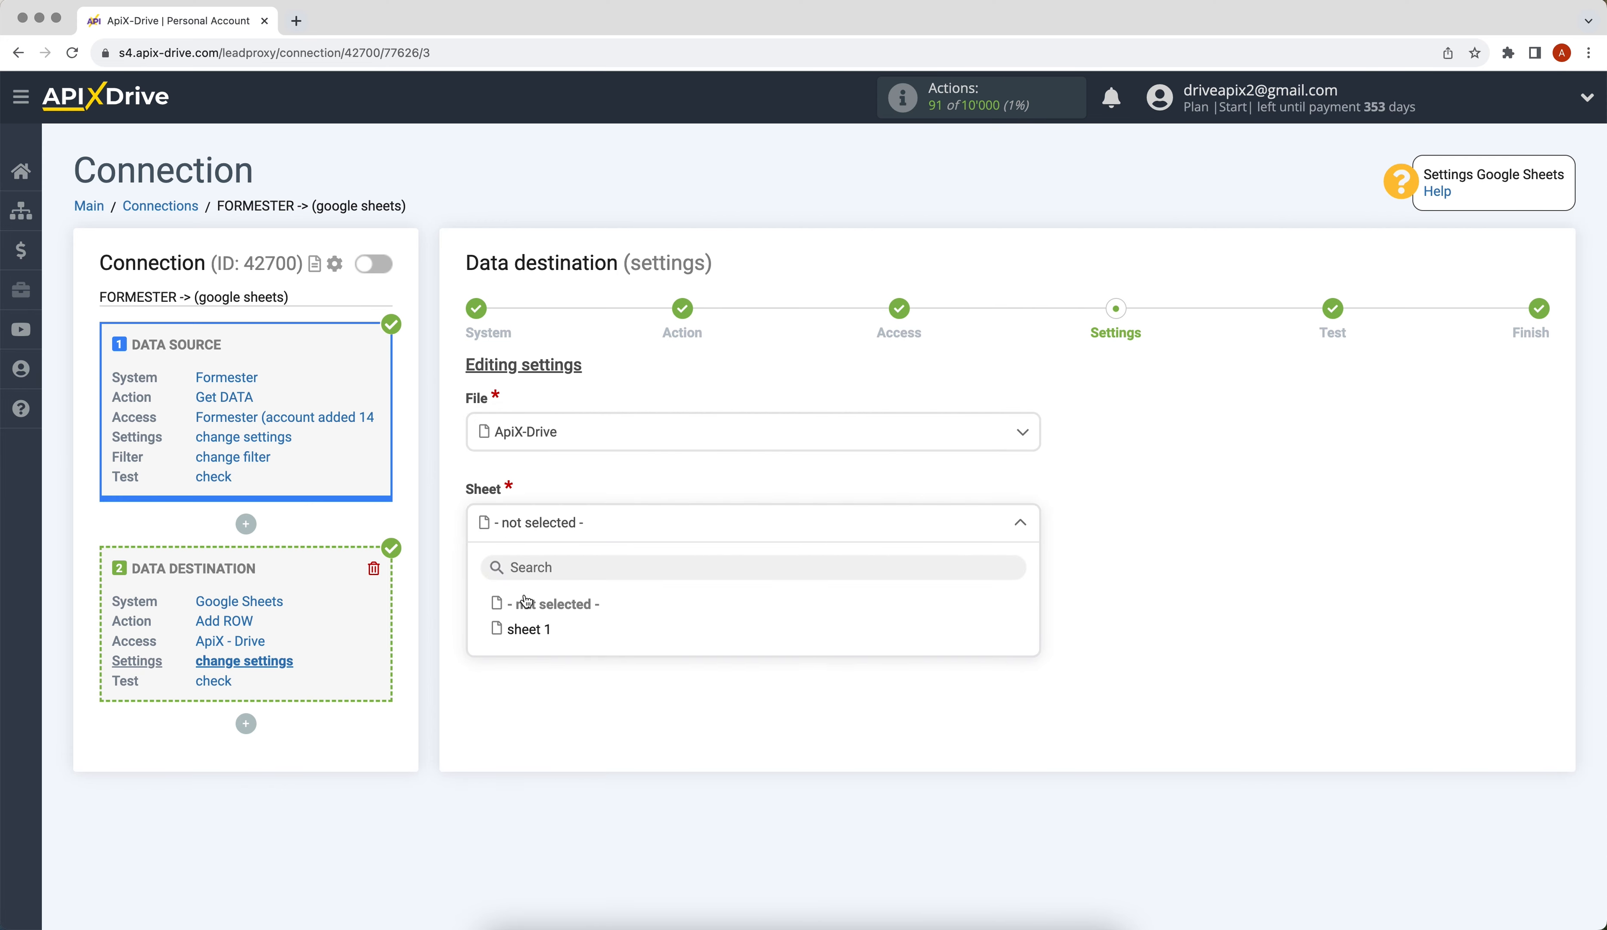
left_click(525, 630)
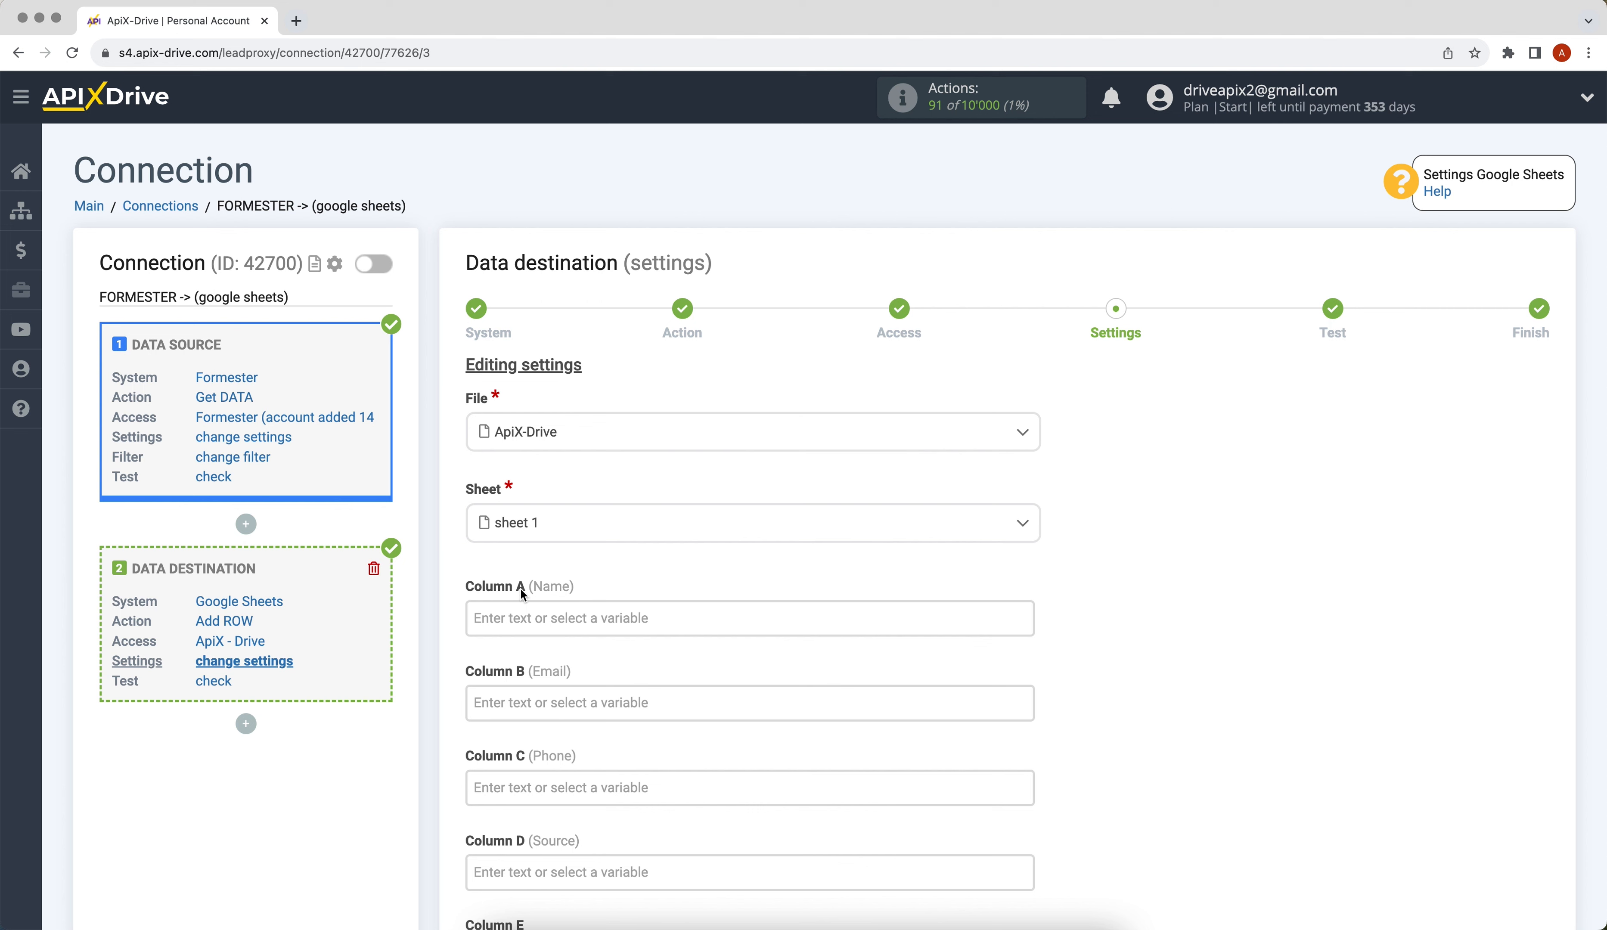
Step: Map Column A to the Formester first_name and last_name variables
left_click(522, 617)
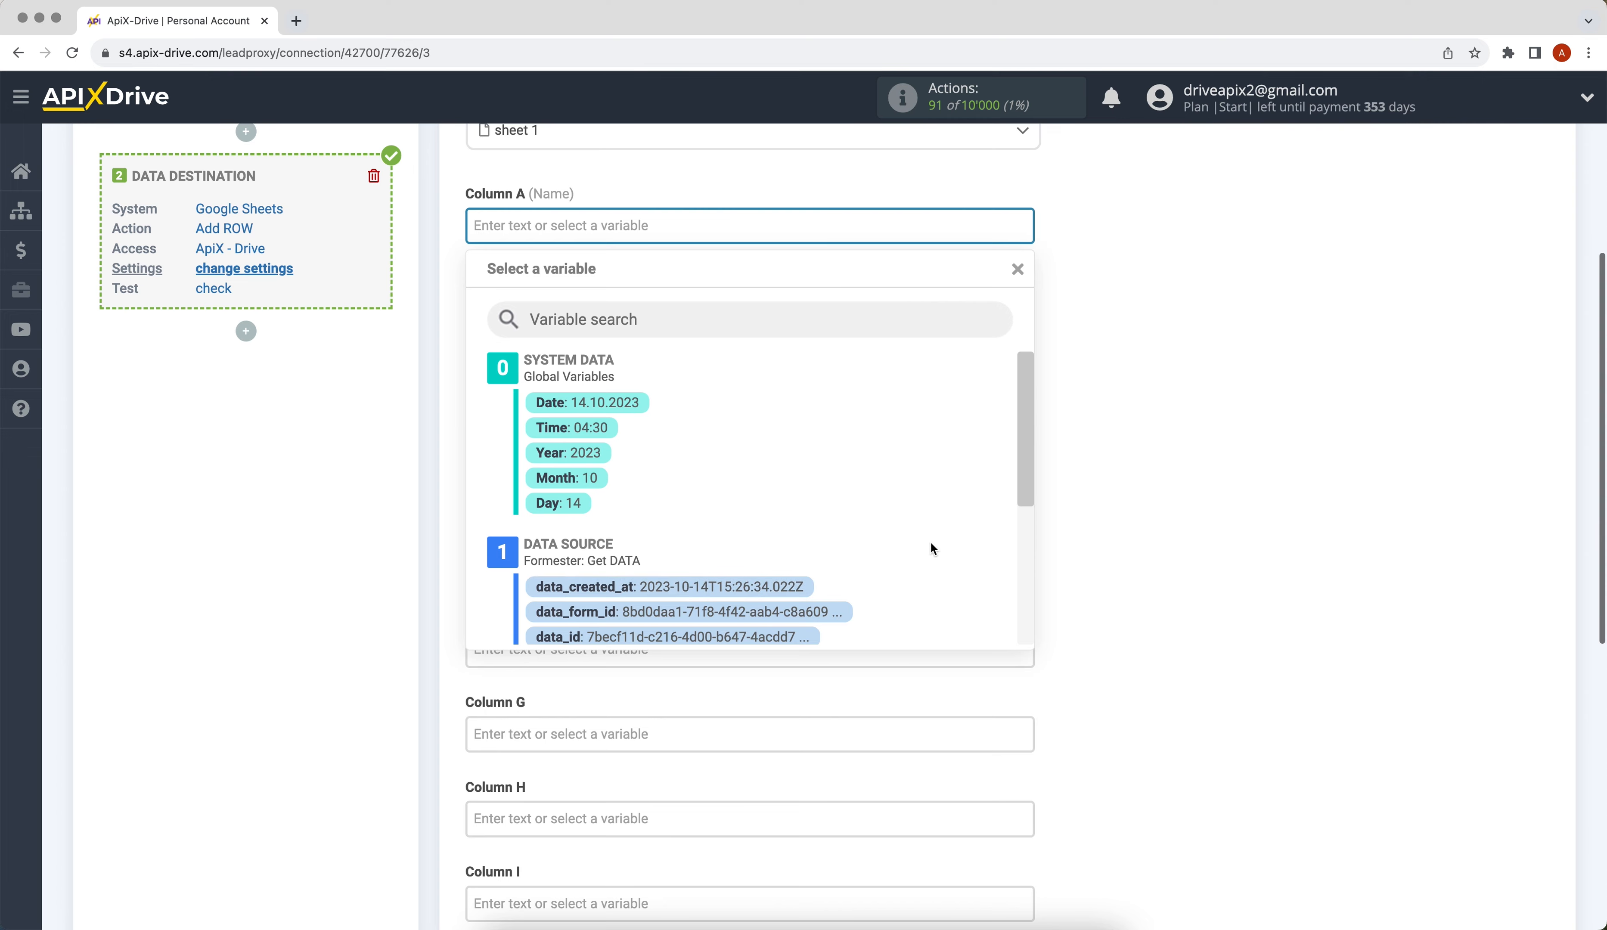
left_click_drag(1021, 434, 1023, 578)
left_click(778, 461)
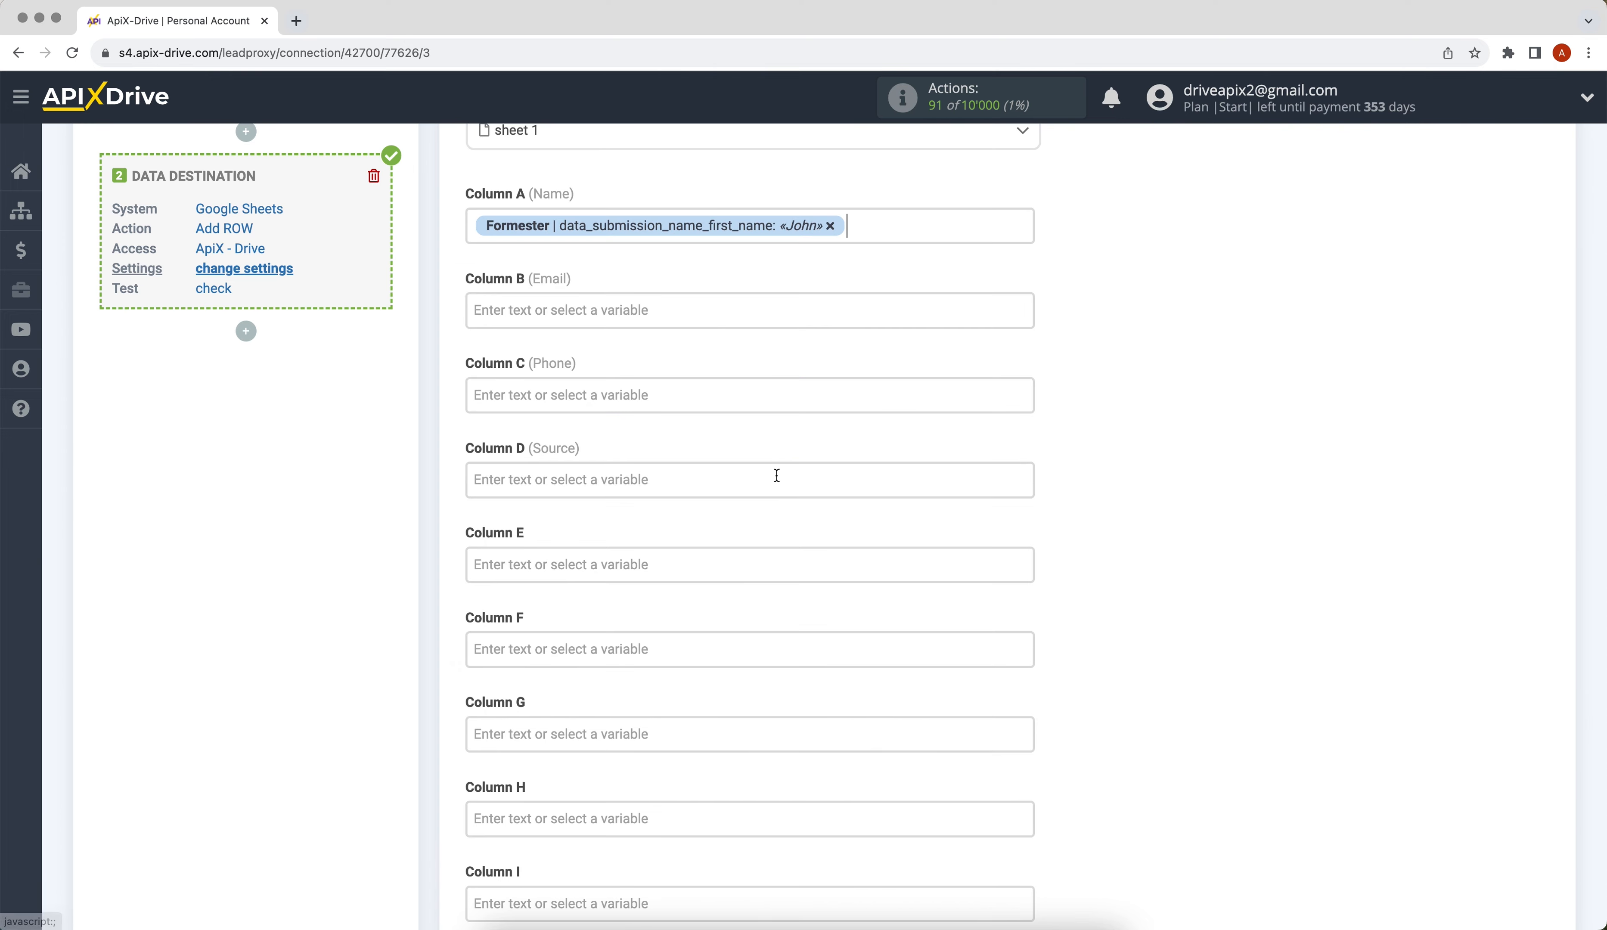
left_click(874, 228)
left_click(798, 508)
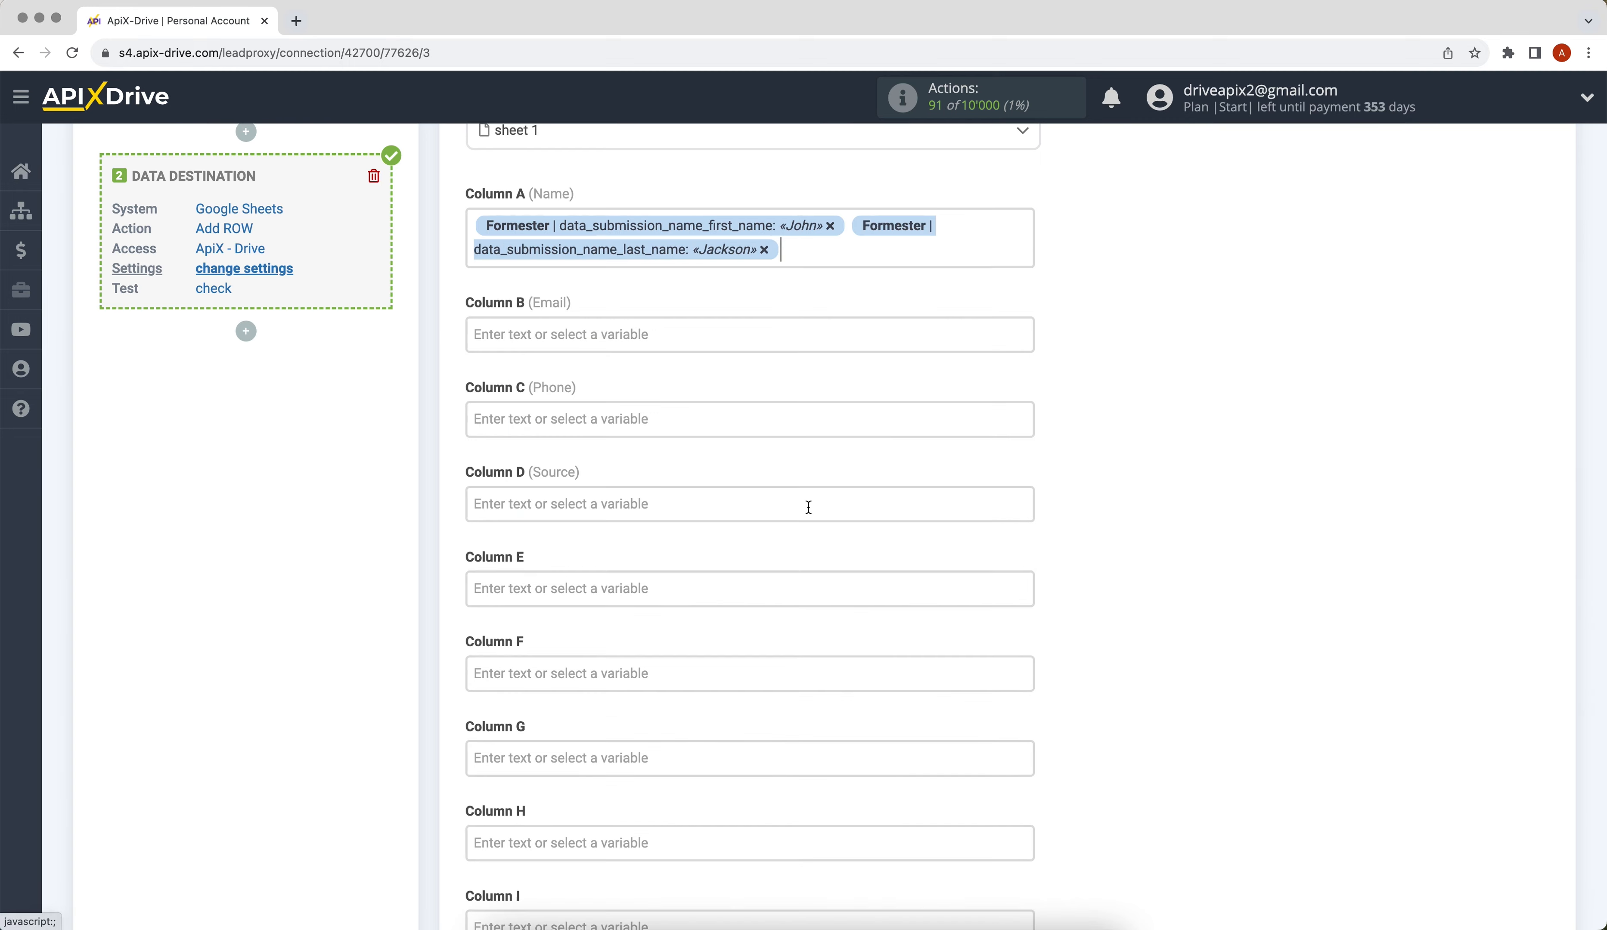
Step: Map Column B to the Formester email and Column C to phone
left_click(638, 338)
left_click_drag(1025, 411, 1036, 534)
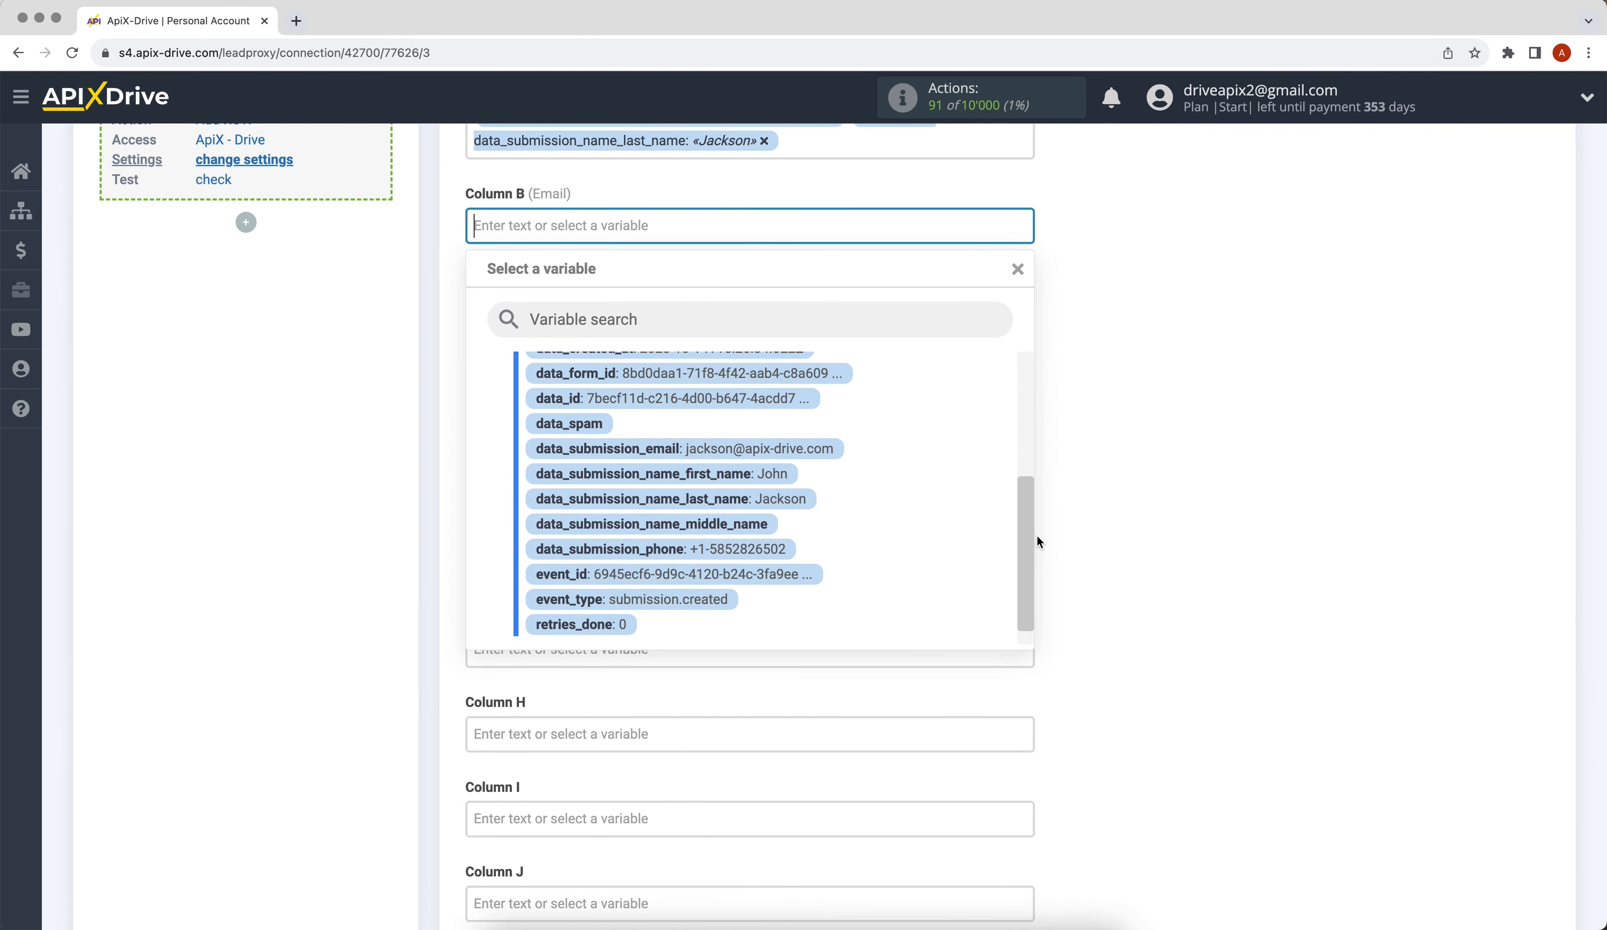
left_click(835, 449)
left_click(579, 312)
left_click_drag(1023, 390, 1027, 495)
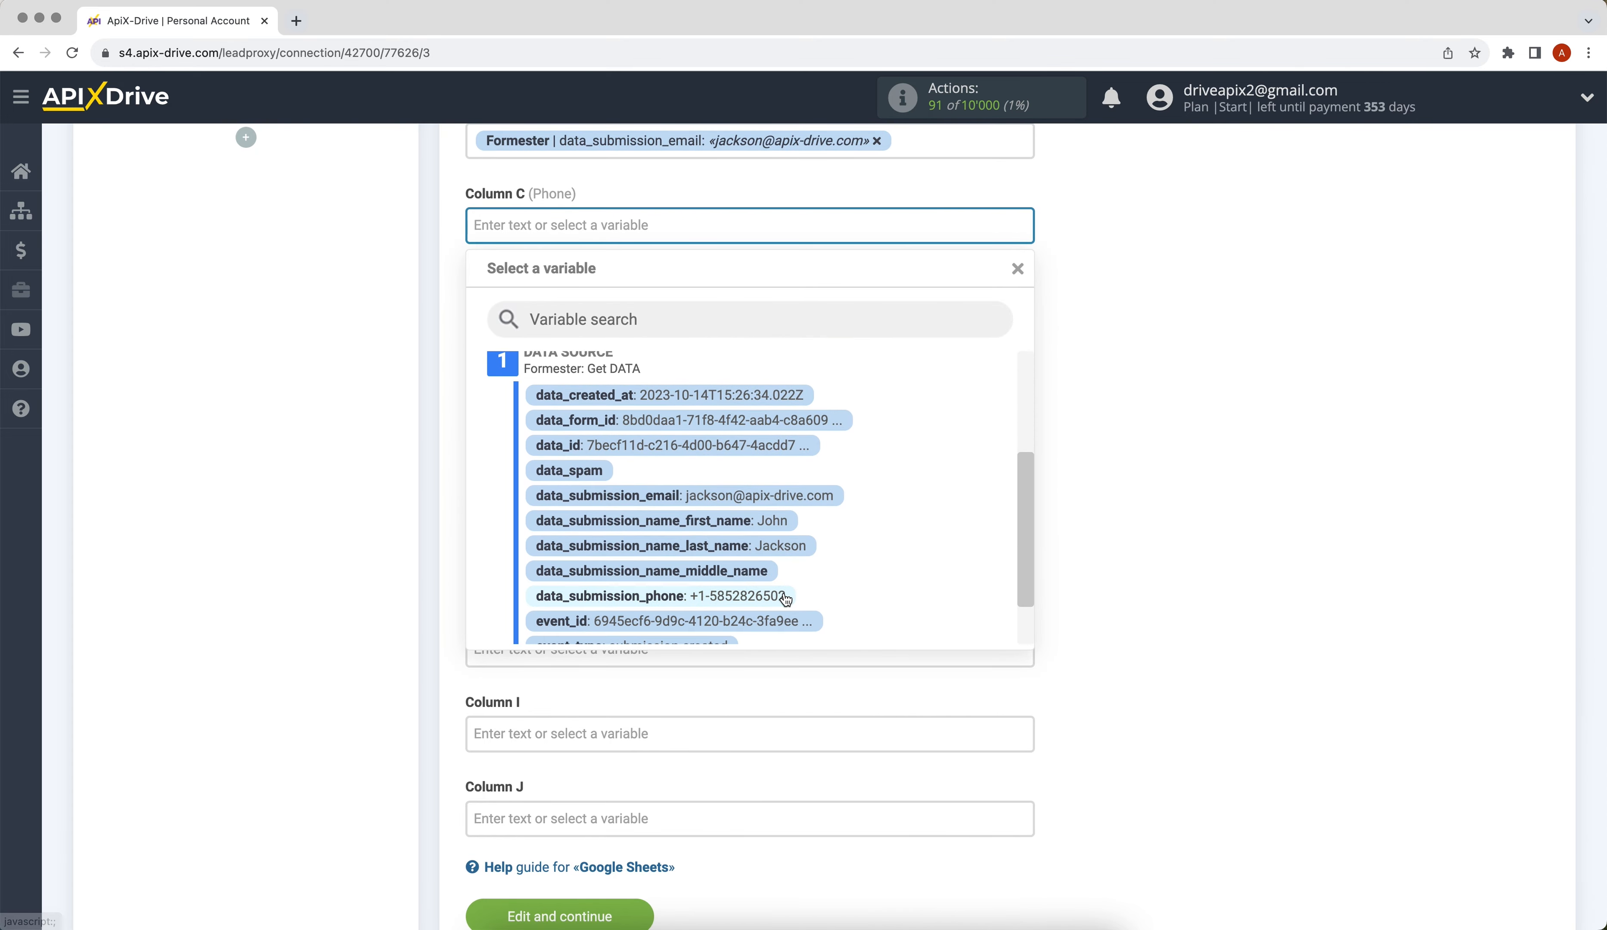
left_click(764, 605)
Step: Enter the text "New data from Formester" in Column D
left_click(590, 313)
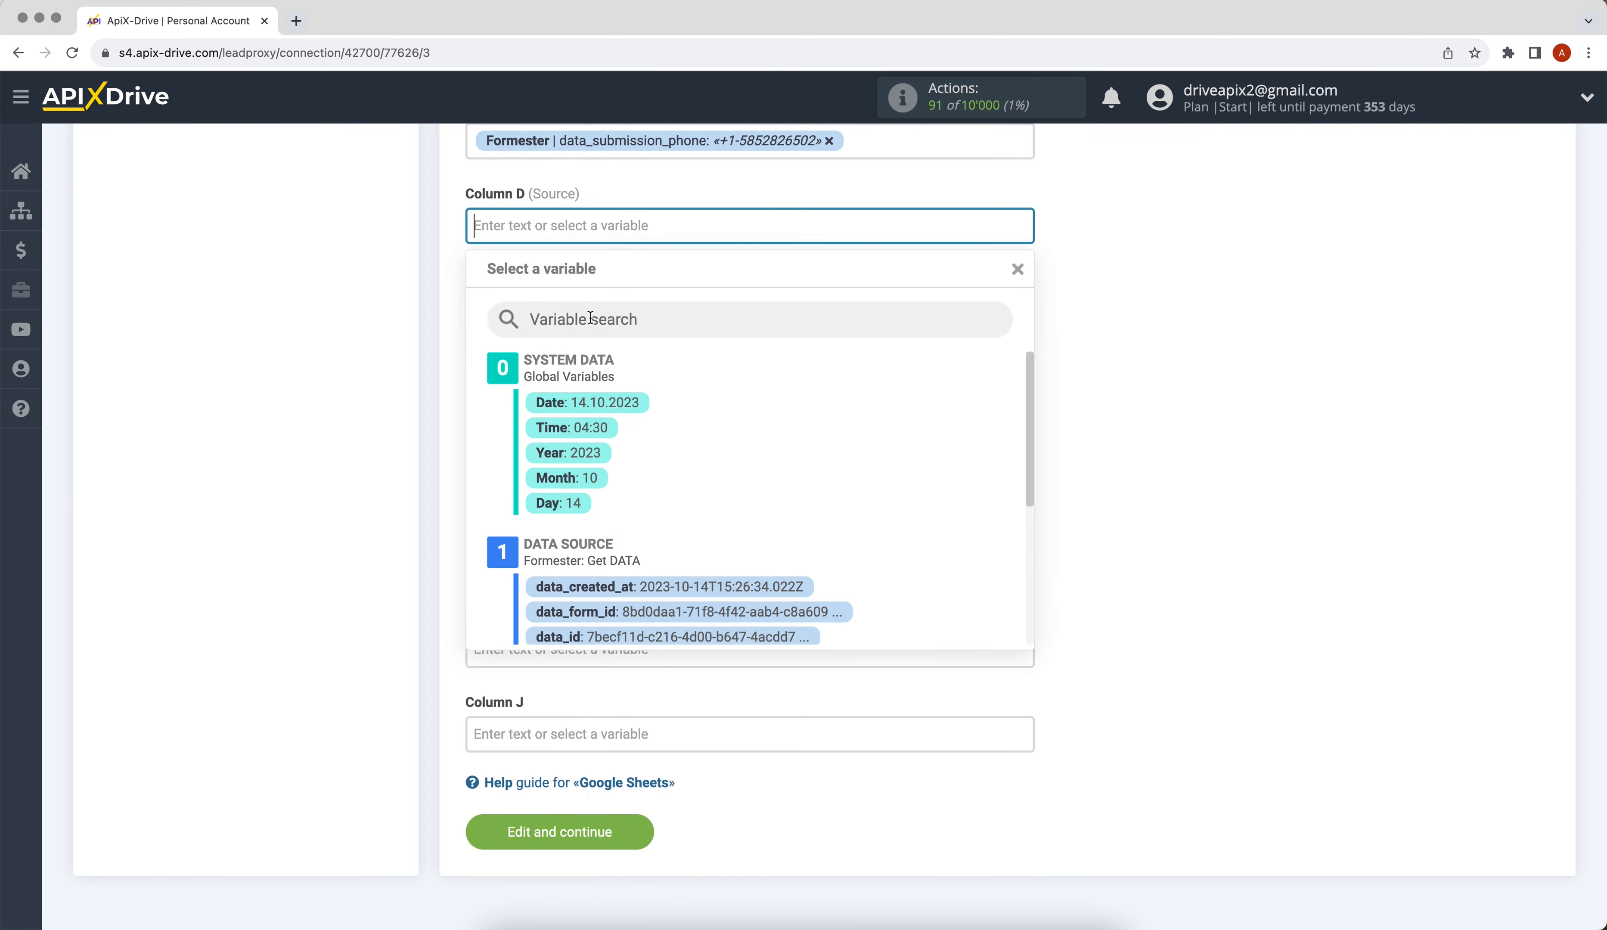
type("N")
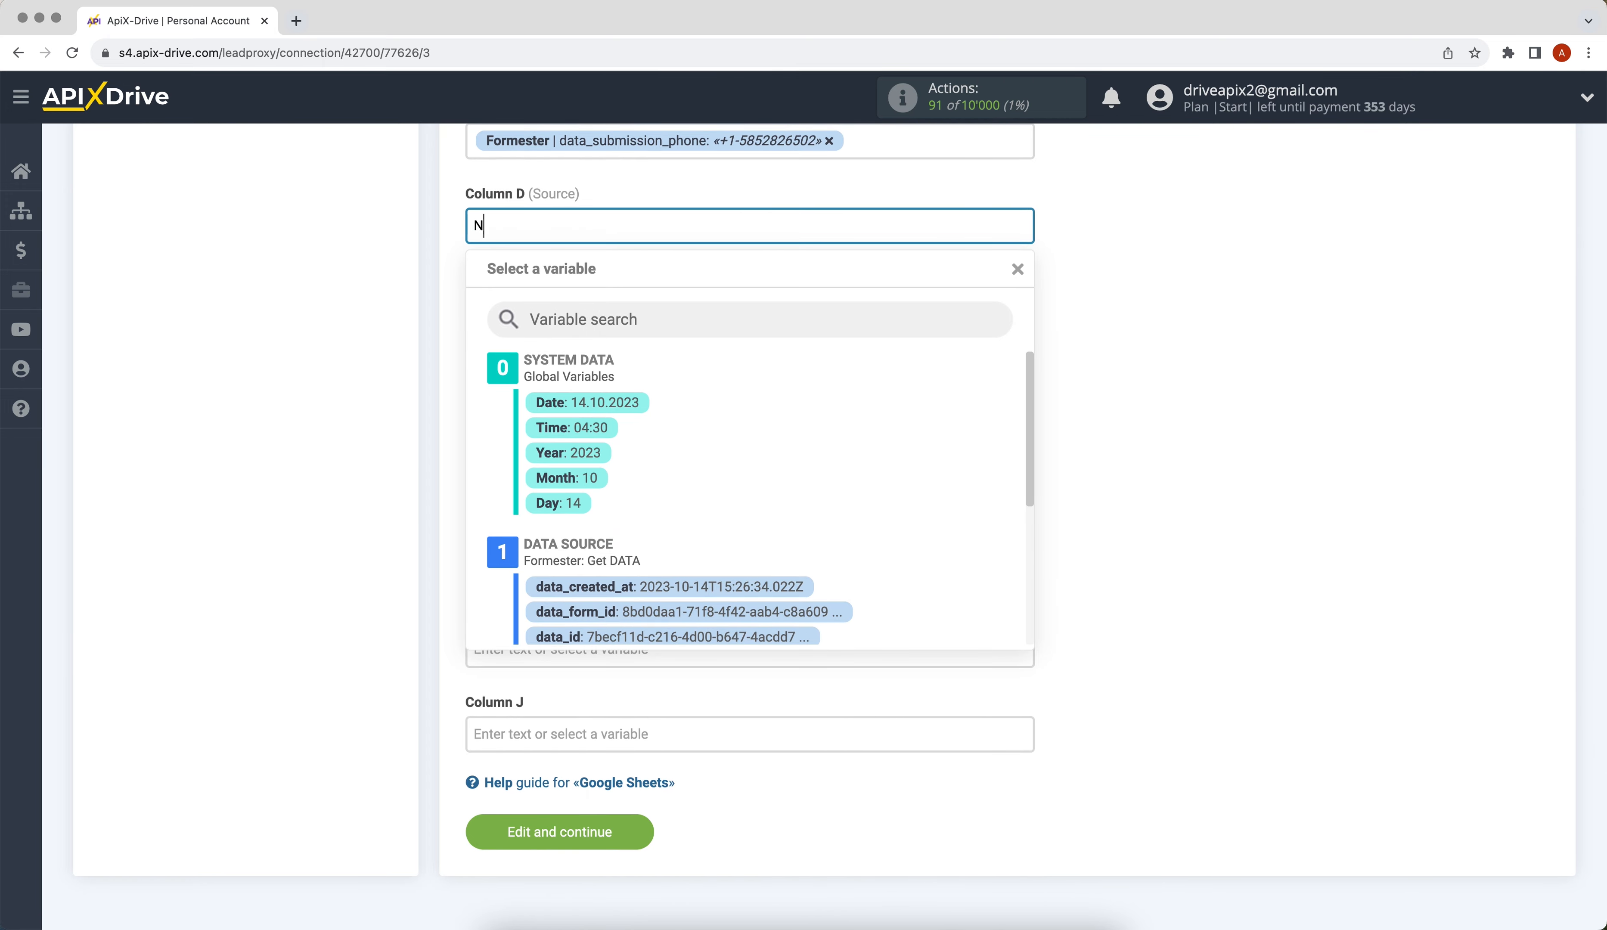
type("ew data from Formester")
left_click(1086, 387)
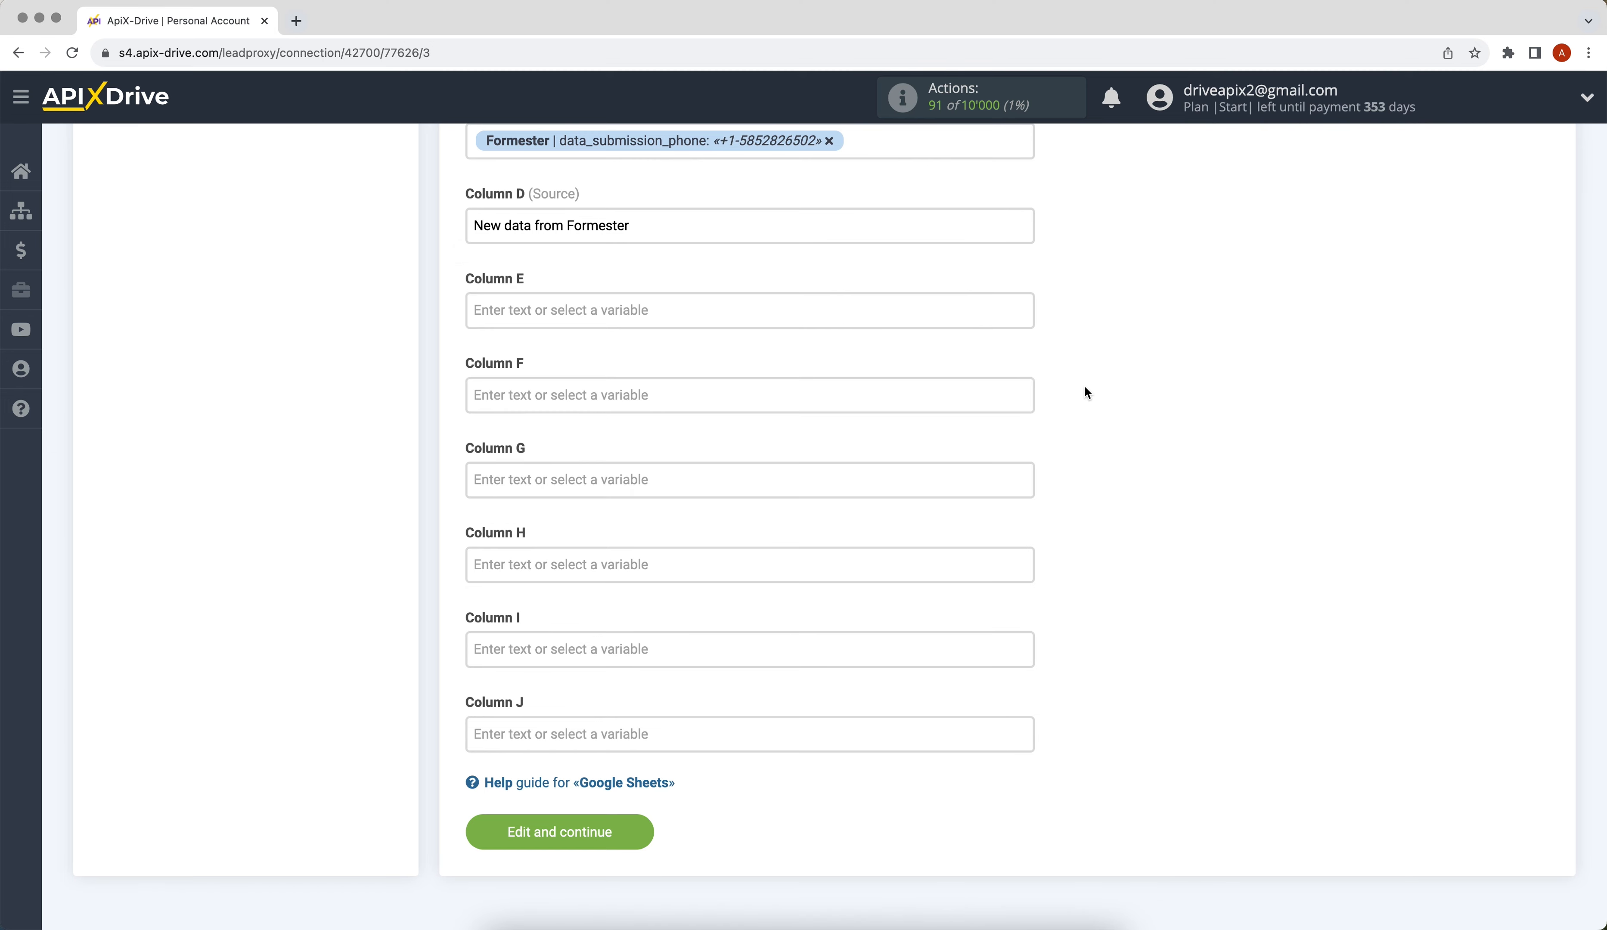
Step: Save the column mapping, send a test row to Google Sheets, and enable auto-update
left_click(561, 831)
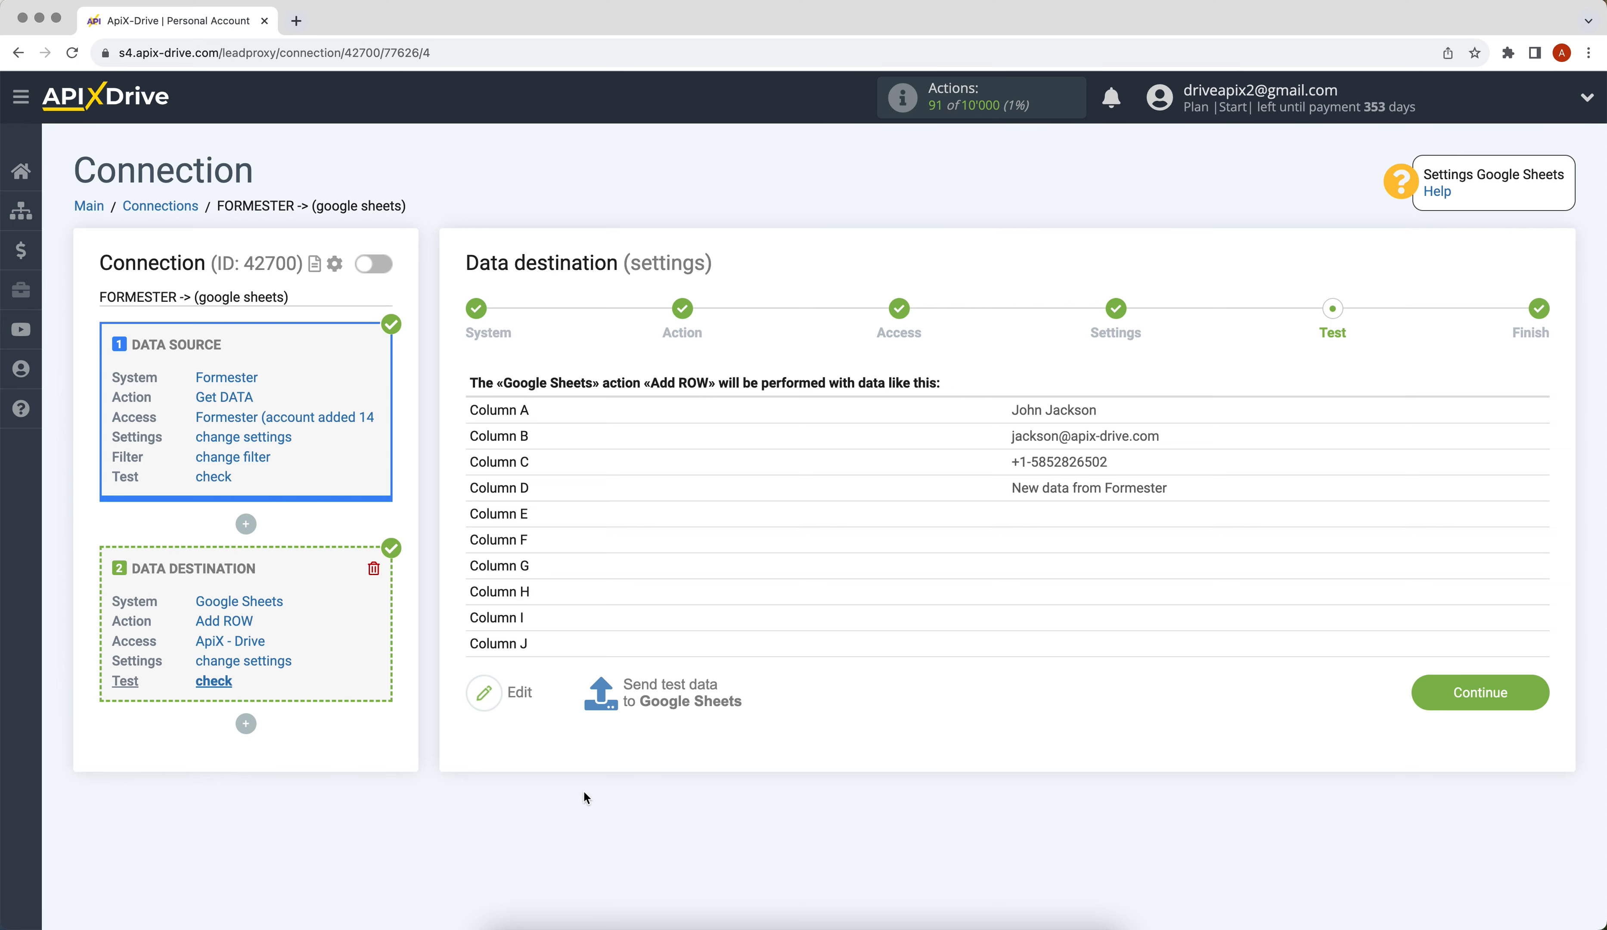
left_click(667, 700)
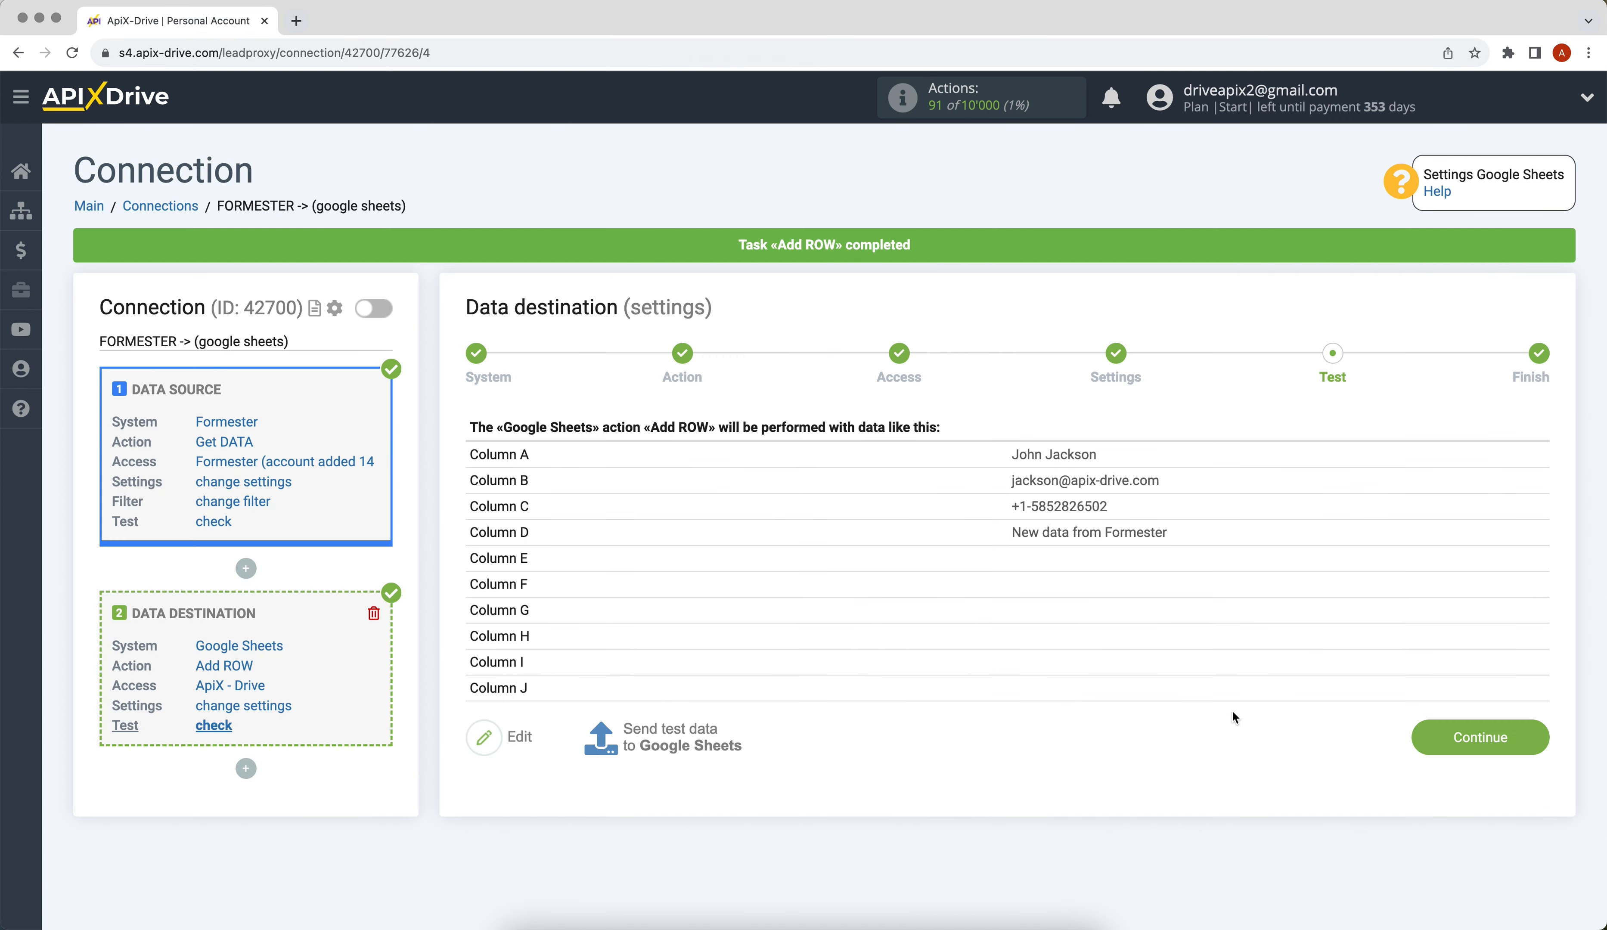
left_click(1419, 729)
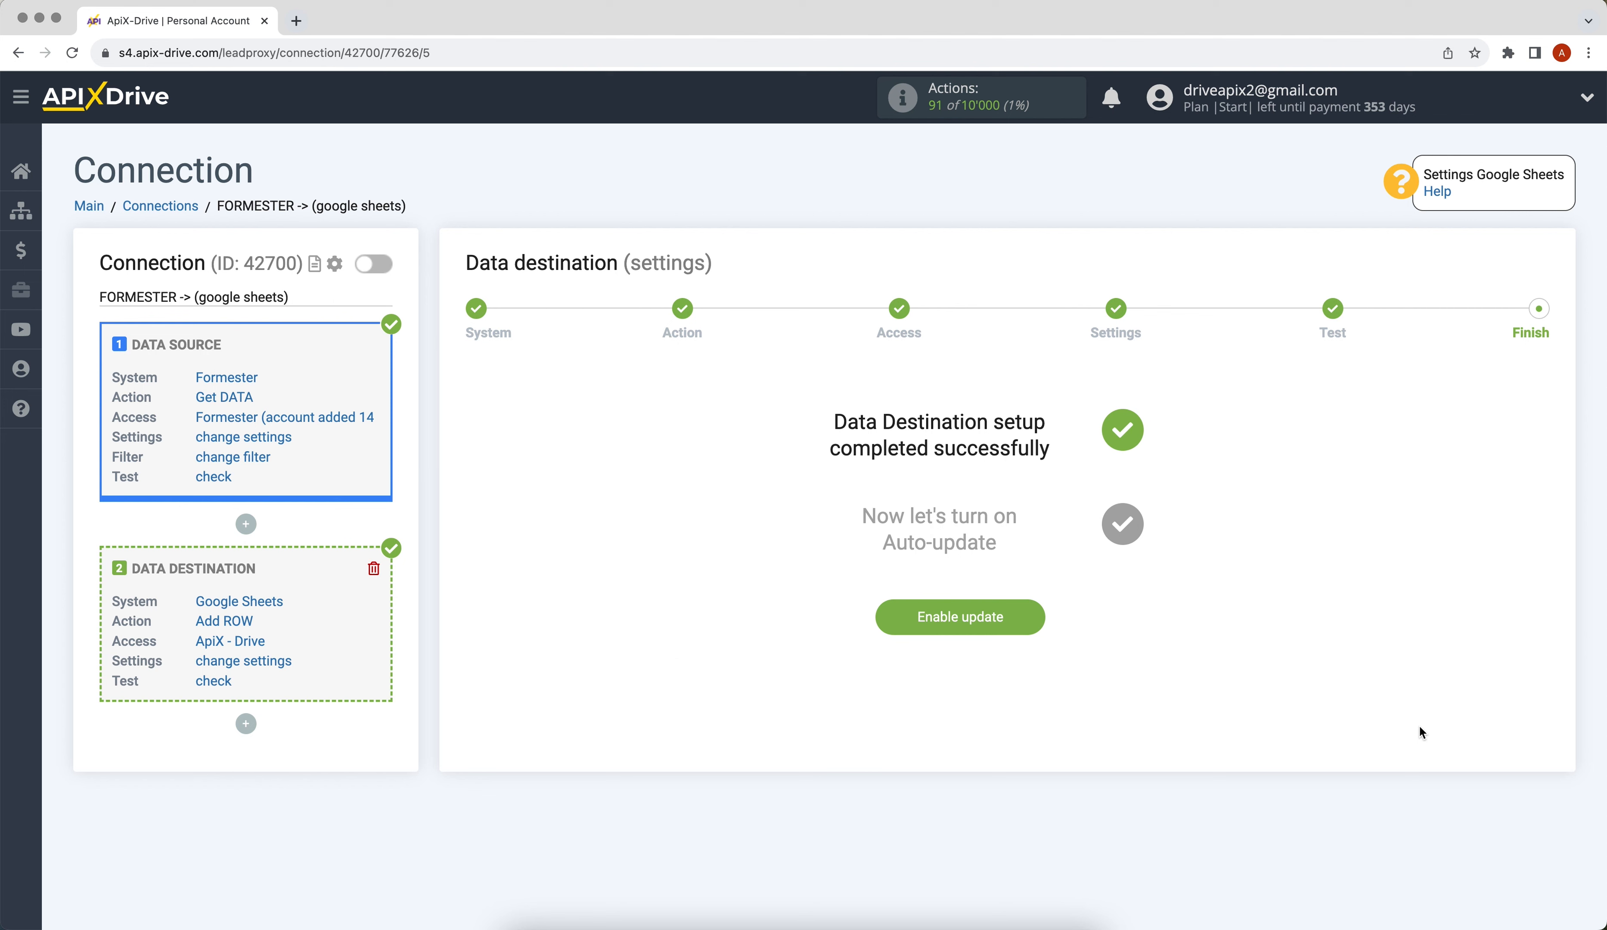
left_click(896, 617)
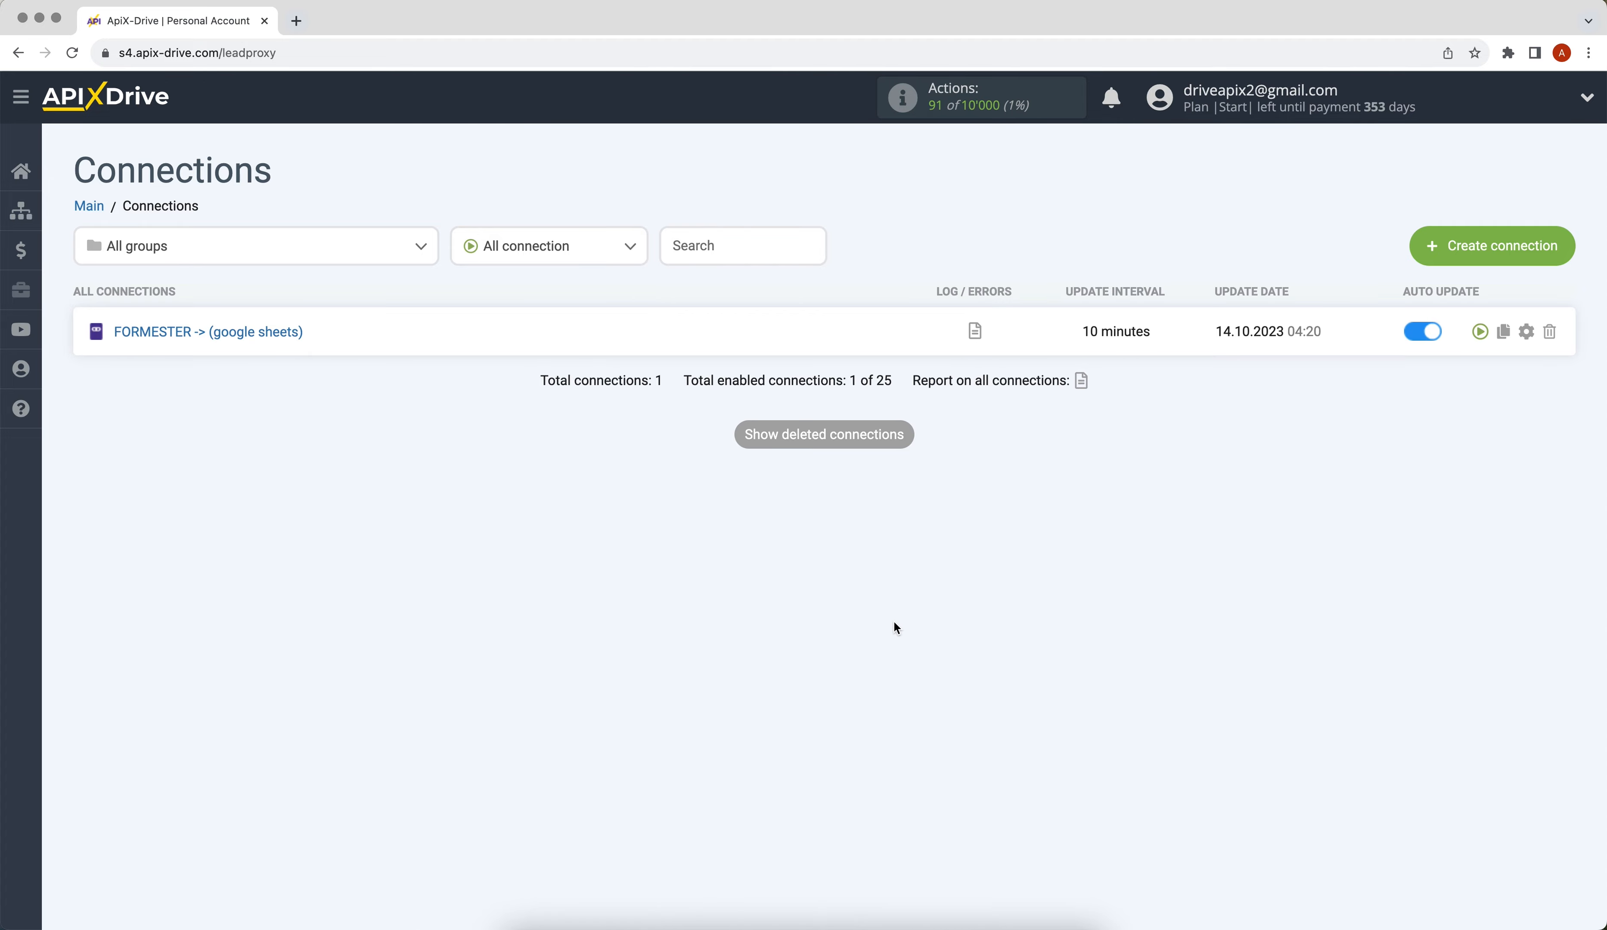
Step: Change the FORMESTER → Google Sheets connection's update interval from 10 to 5 minutes
left_click(1524, 332)
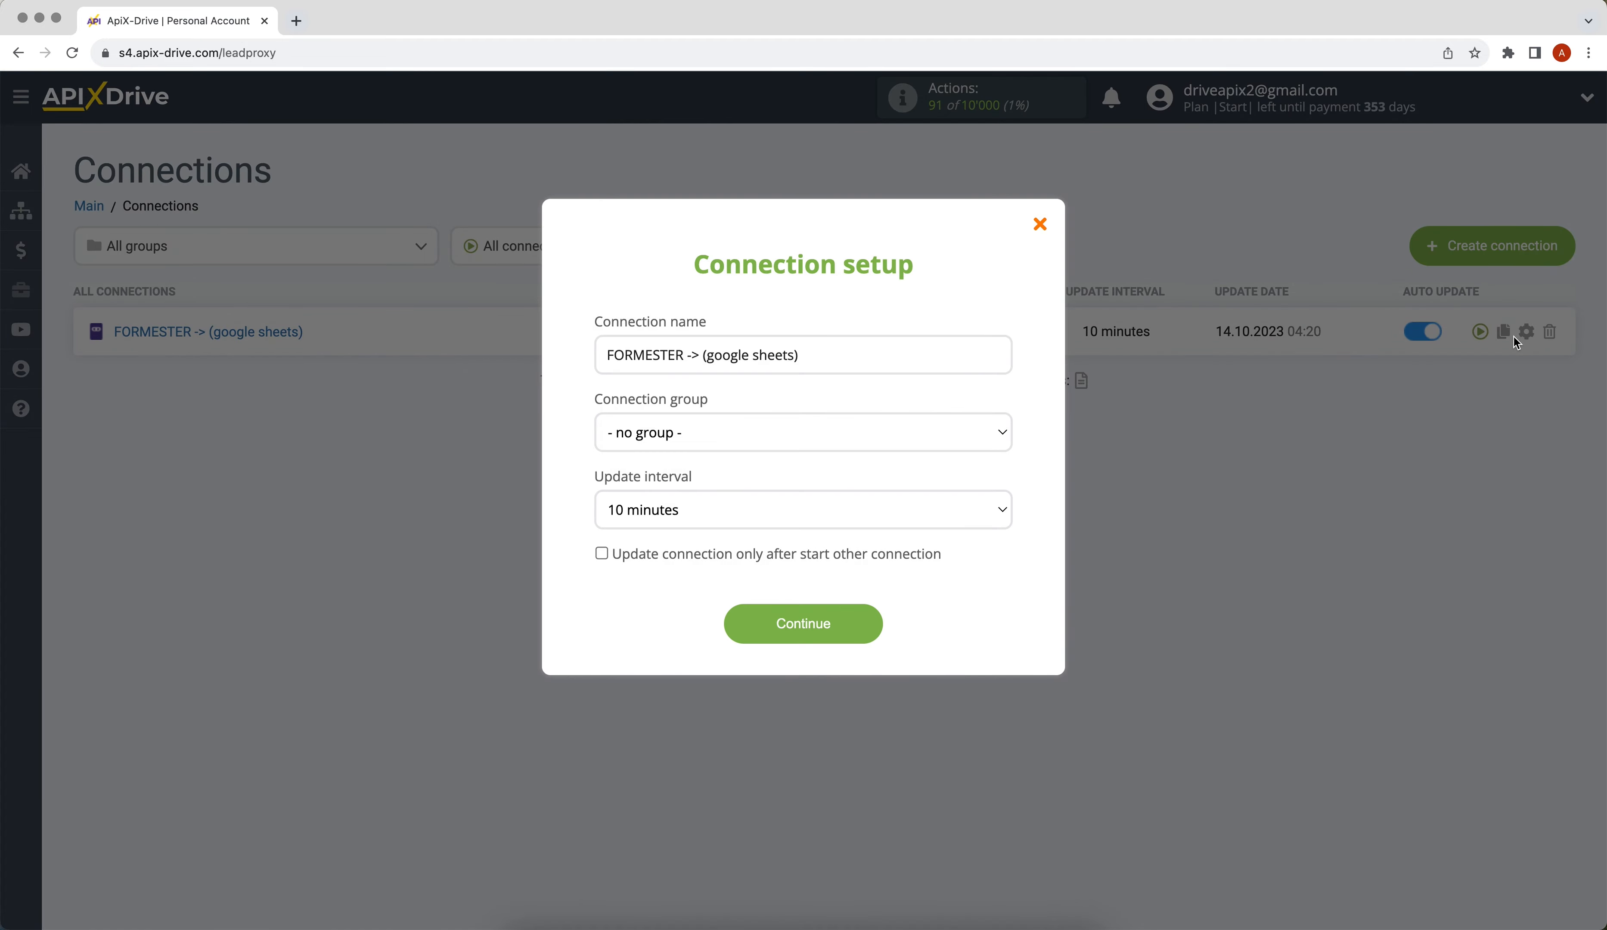
left_click(997, 495)
left_click(961, 494)
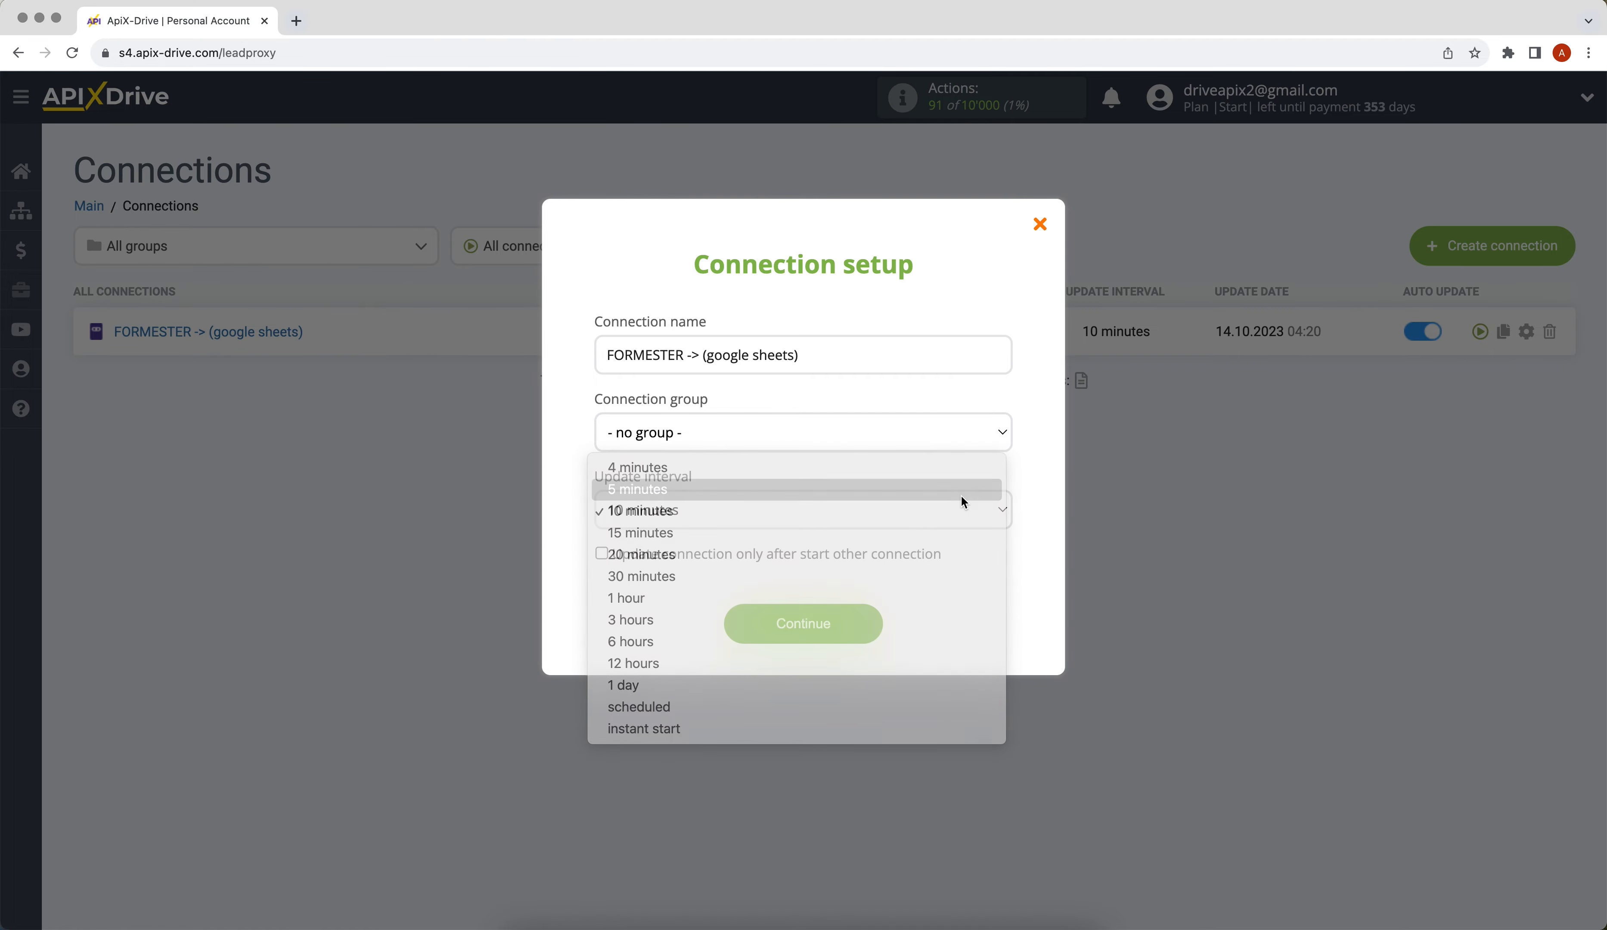
left_click(768, 625)
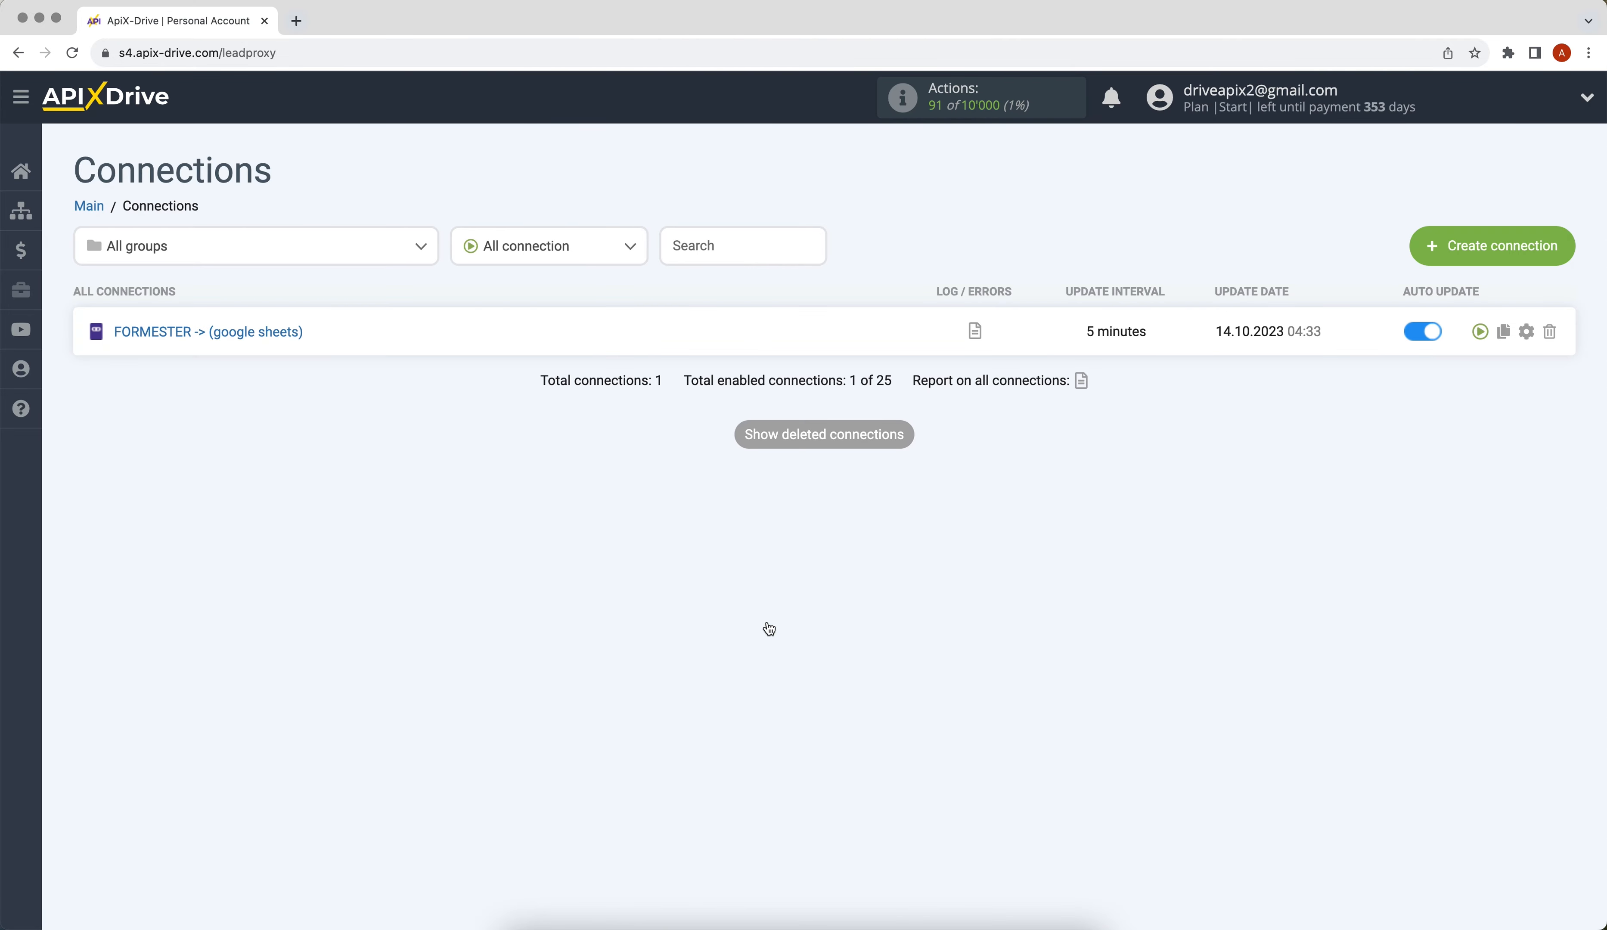